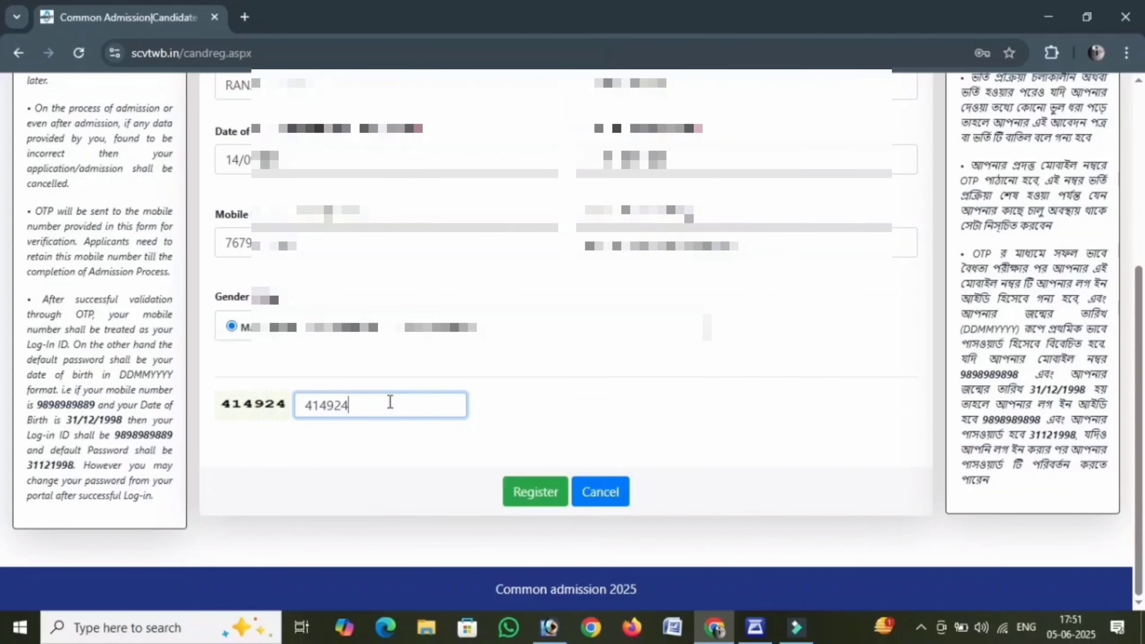
- Scroll through the filled-in registration form to review the entries before submitting
scroll(389, 404, up, 6)
scroll(392, 408, down, 4)
scroll(395, 408, down, 2)
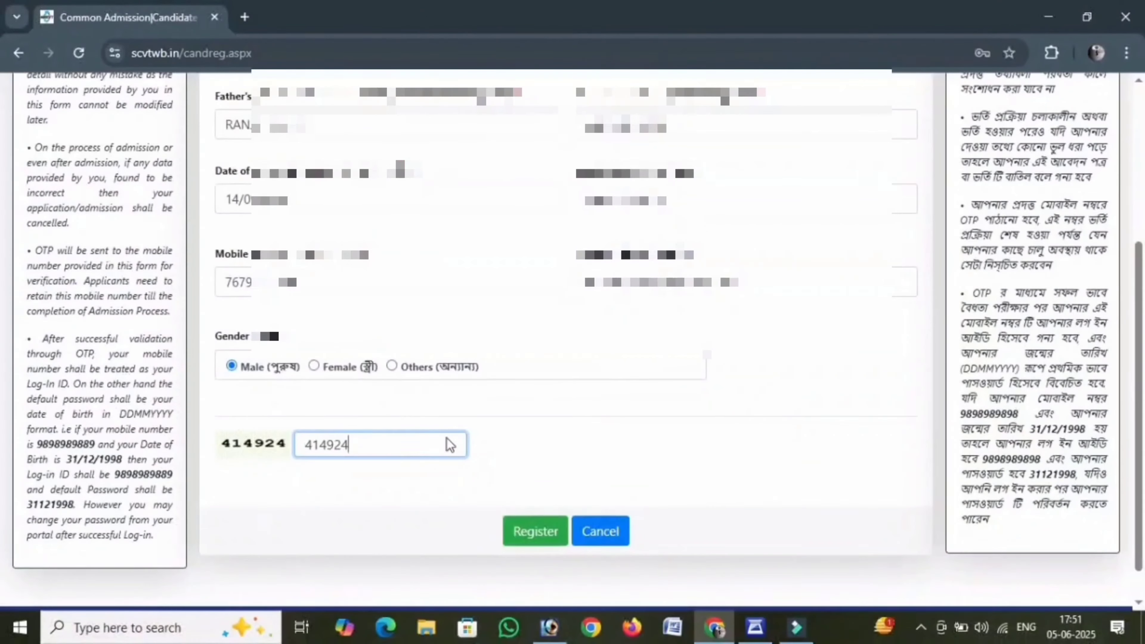
- Submit the registration, validate it with the mobile OTP, and close the confirmation
click(532, 531)
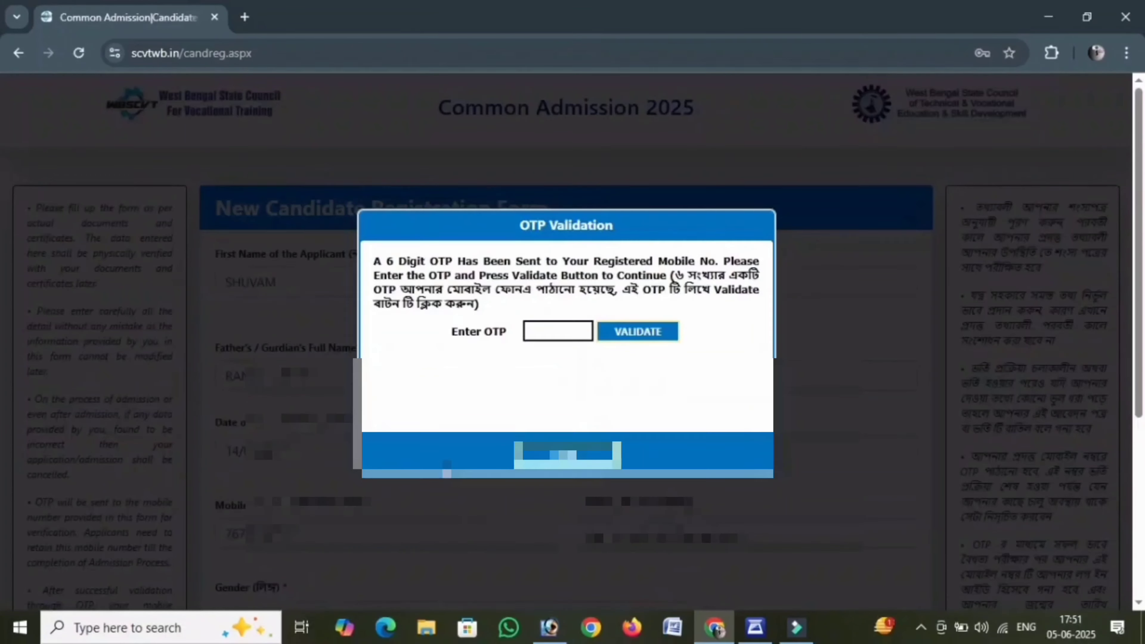
click(560, 328)
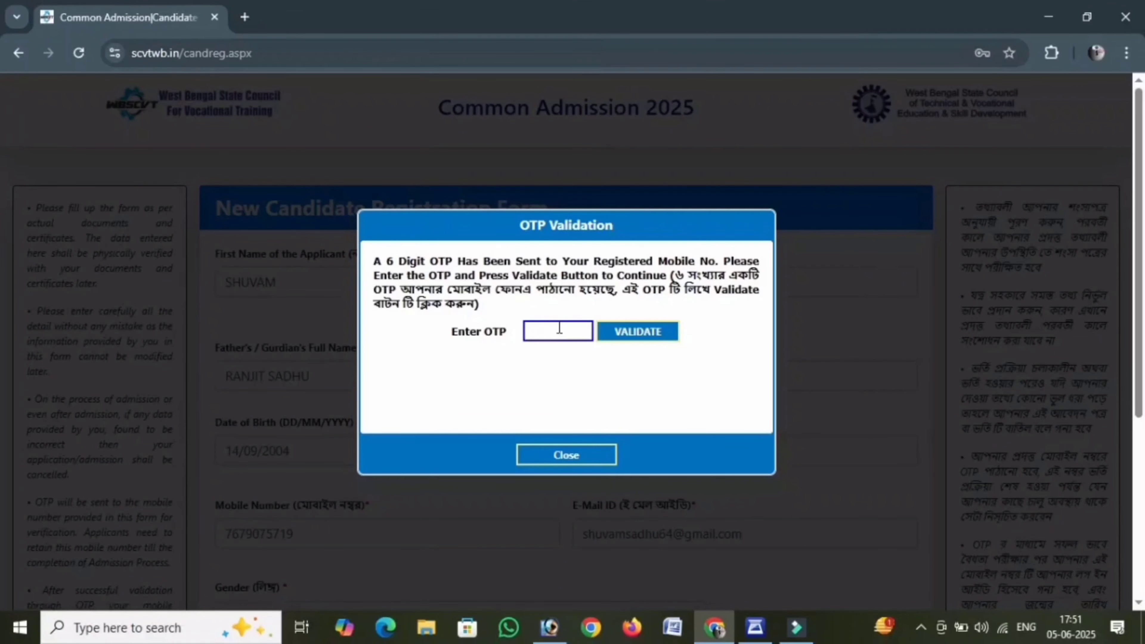
click(552, 332)
click(638, 332)
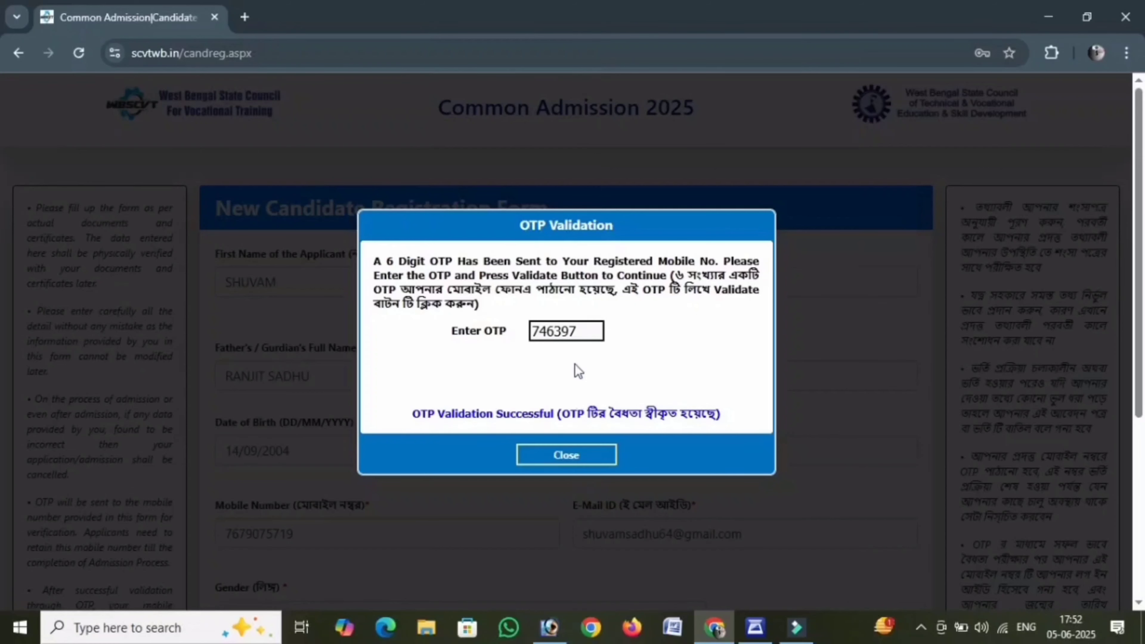
click(569, 455)
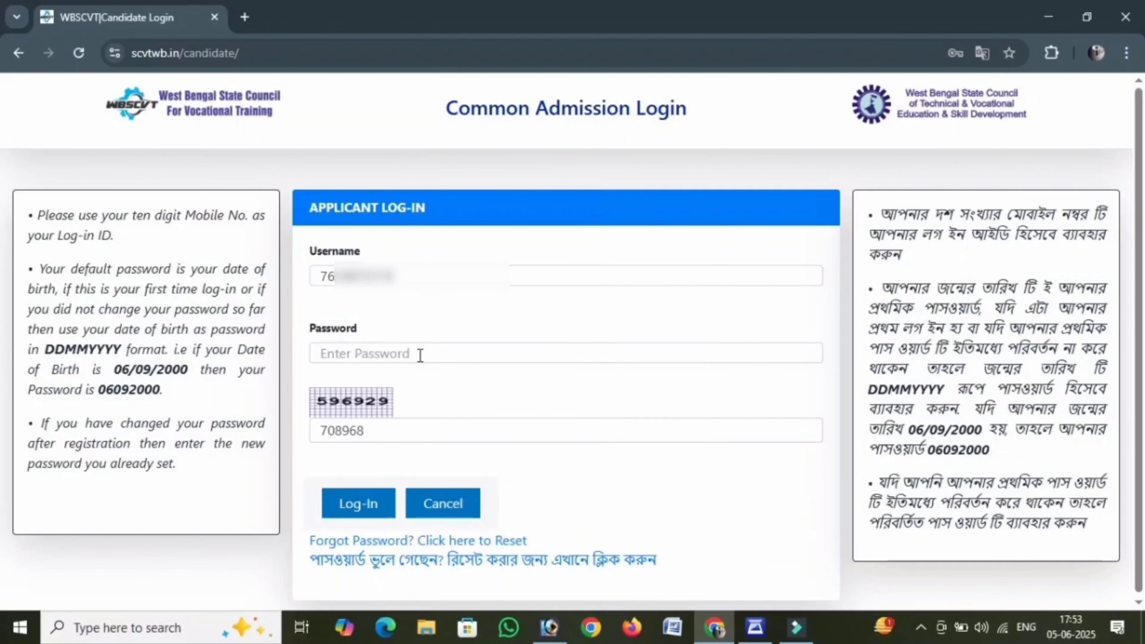
- Log in with the account password and the displayed captcha code
click(421, 355)
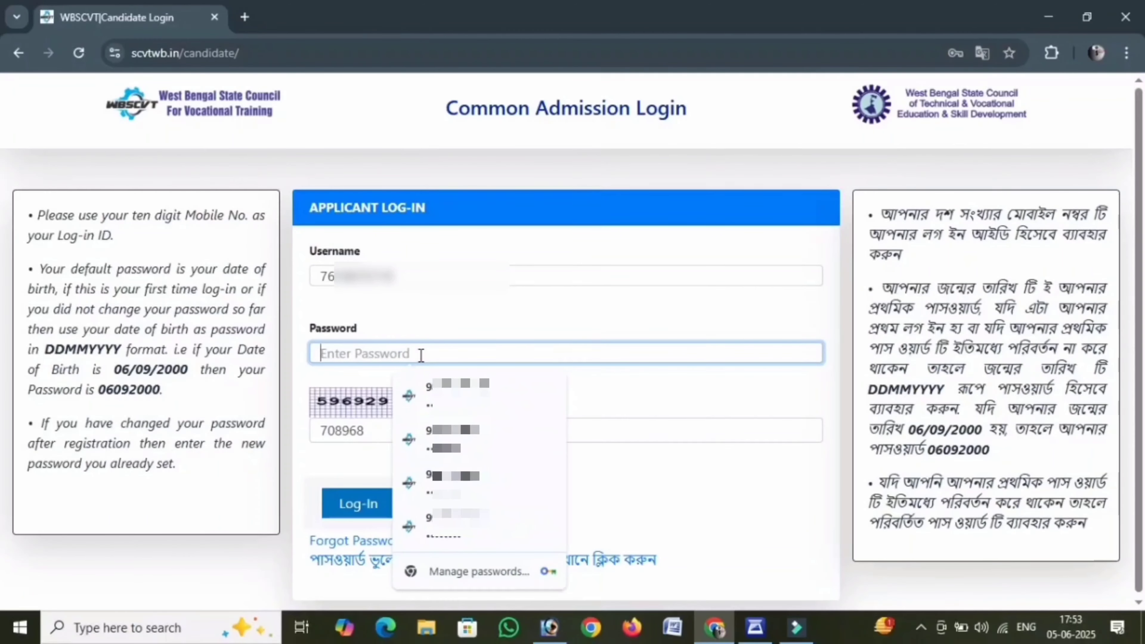
text(••)
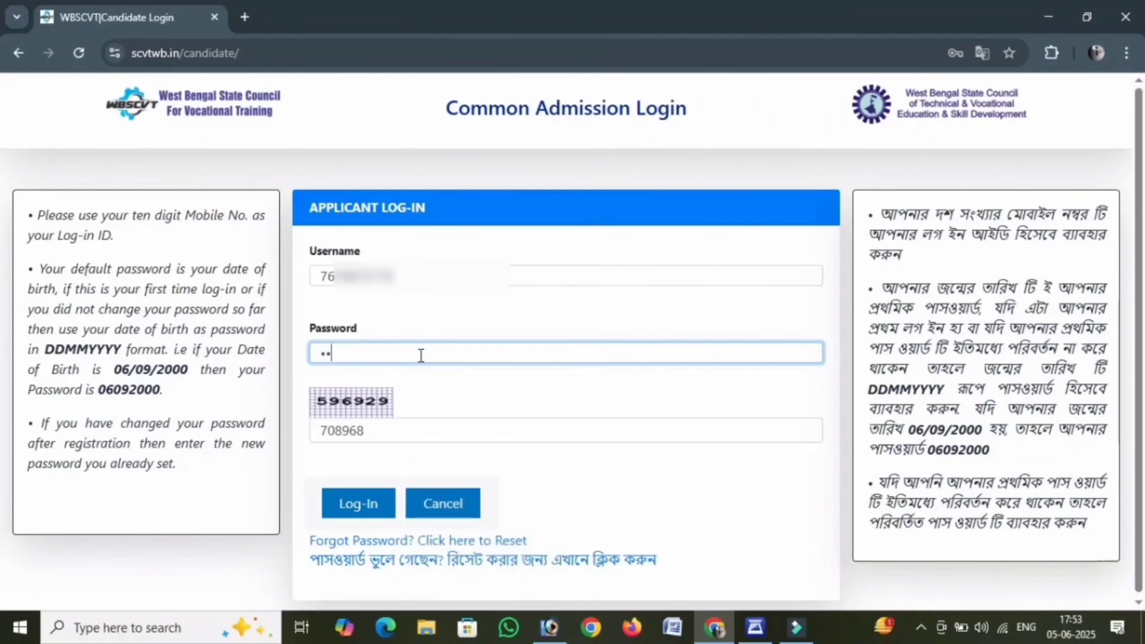
text(•••••••)
double_click(393, 429)
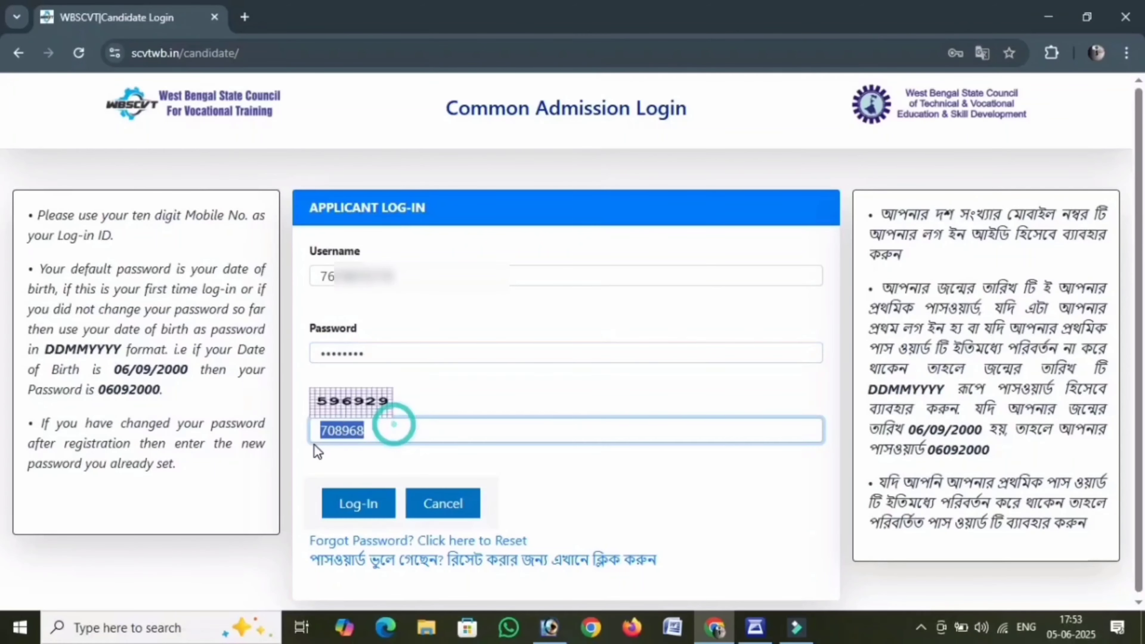
text(59)
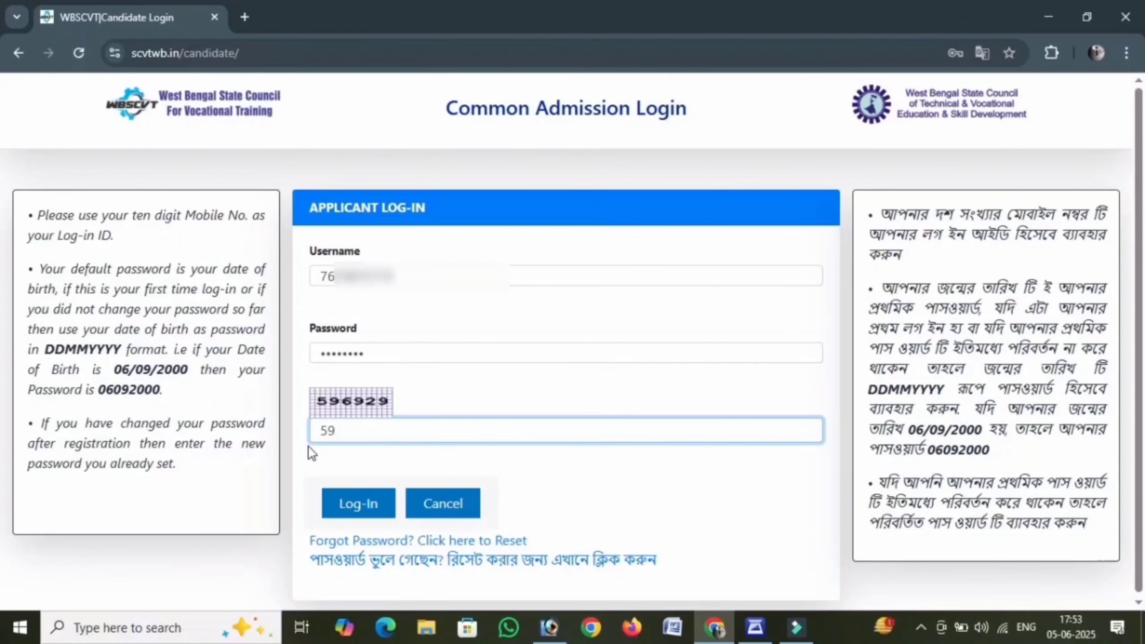
text(6929)
click(356, 506)
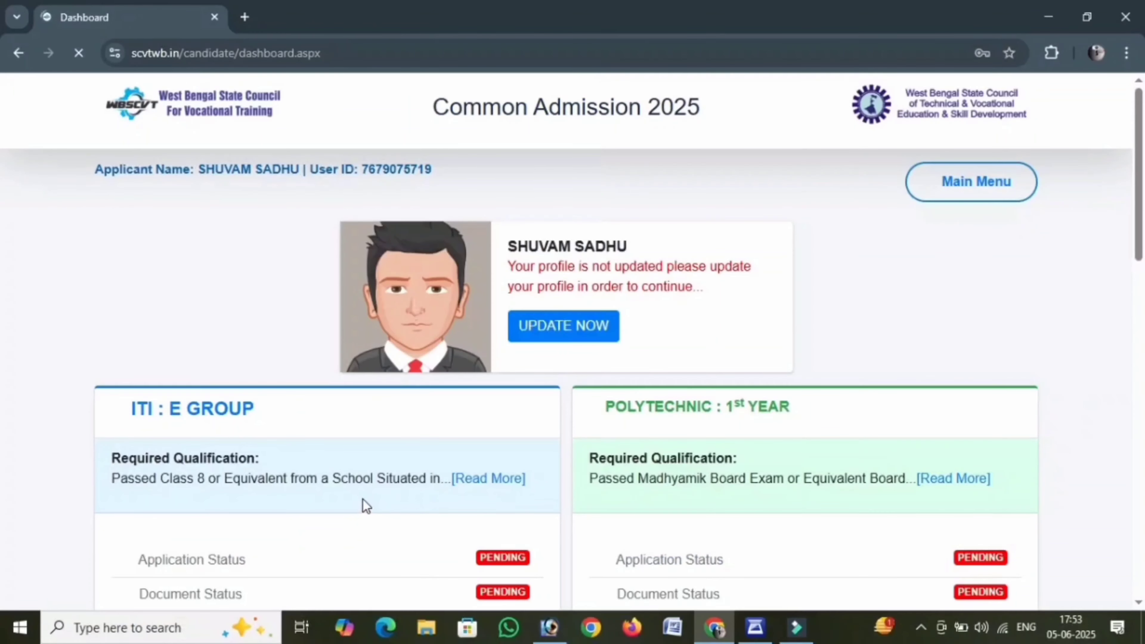
- Save the login password in Chrome's password prompt
scroll(431, 397, down, 1)
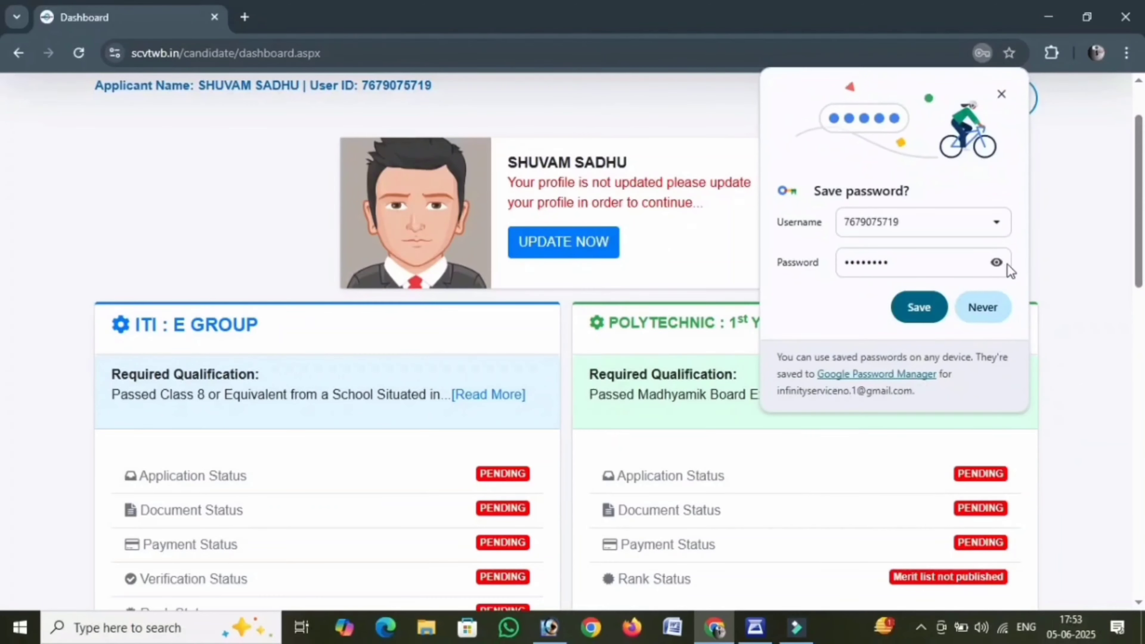
click(997, 263)
click(919, 306)
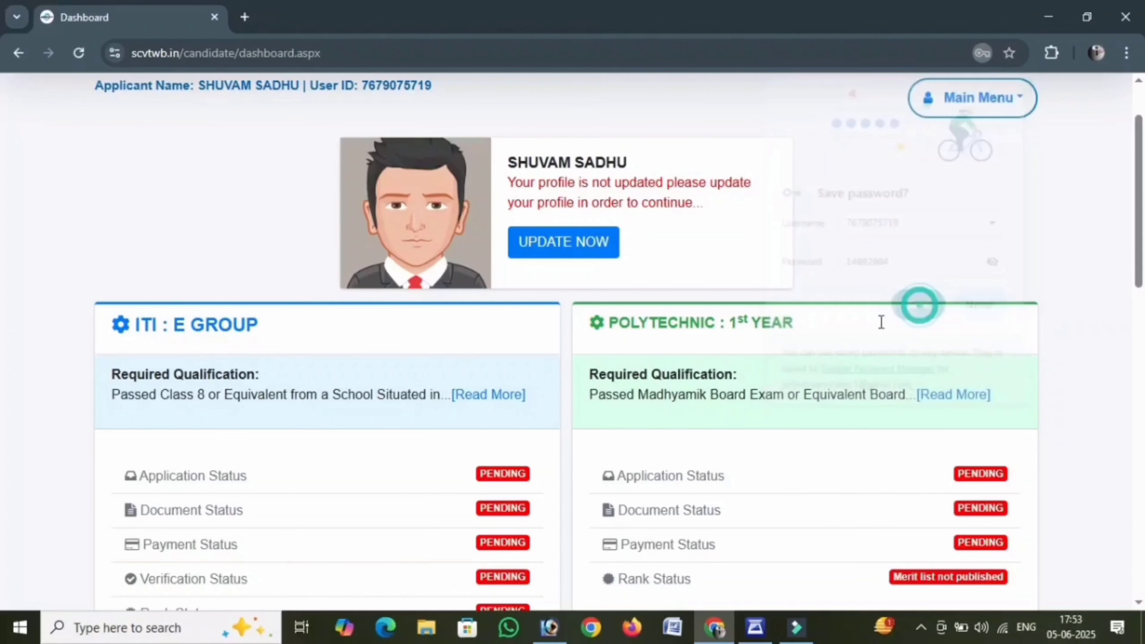
scroll(491, 342, up, 1)
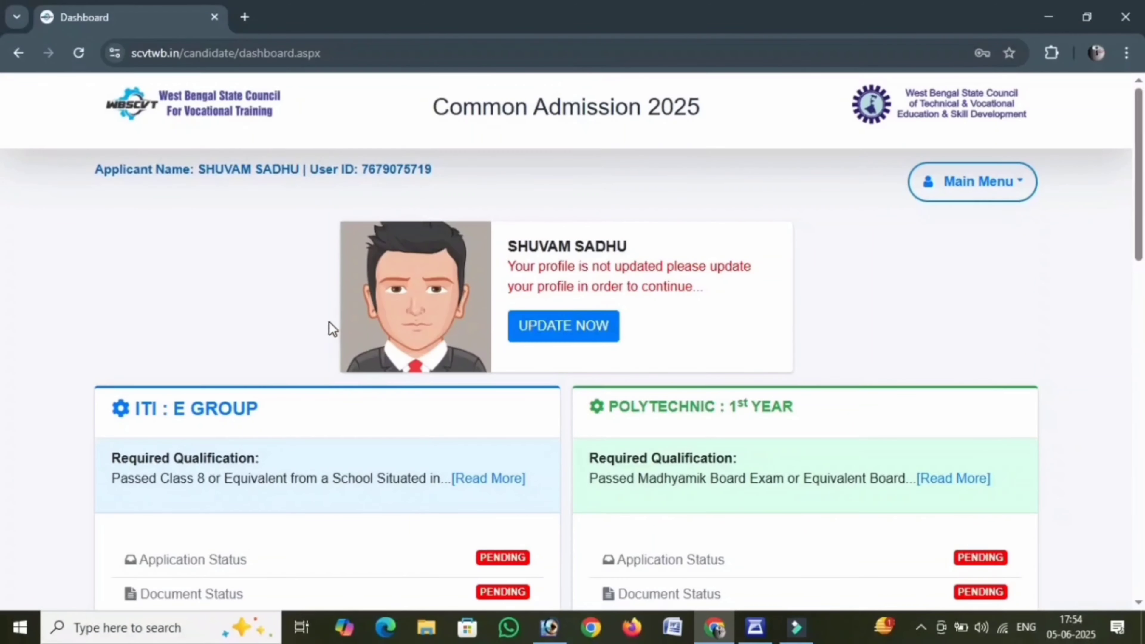
scroll(329, 322, down, 1)
scroll(358, 315, up, 1)
- In the profile update form, set religion to HINDUISM and caste to UNRESERVED/GENERAL
click(563, 325)
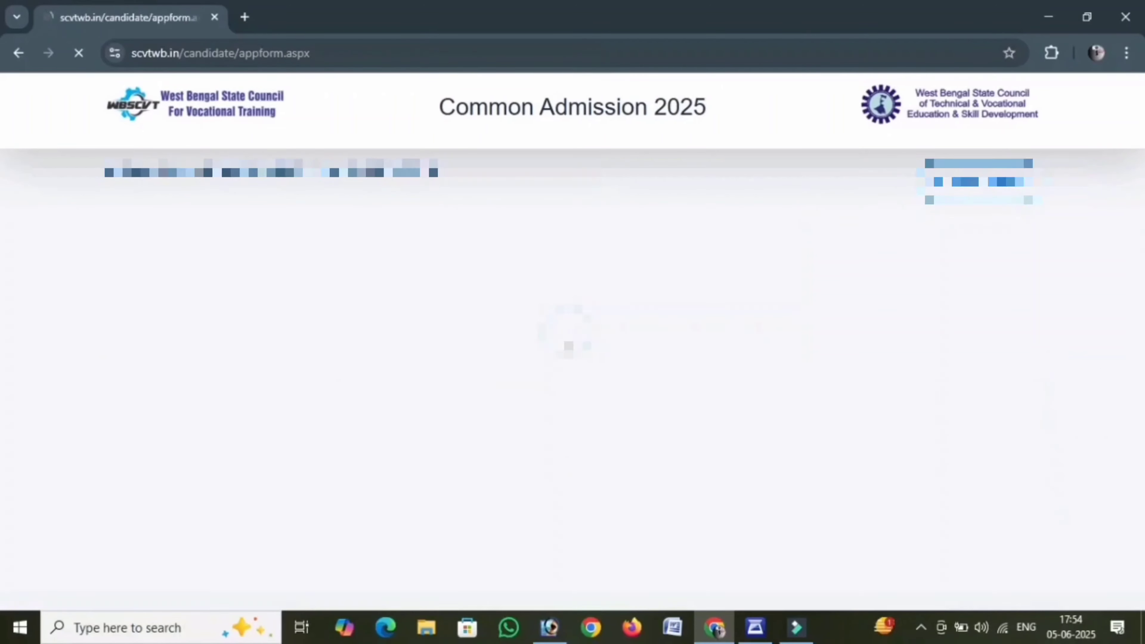
scroll(449, 325, down, 3)
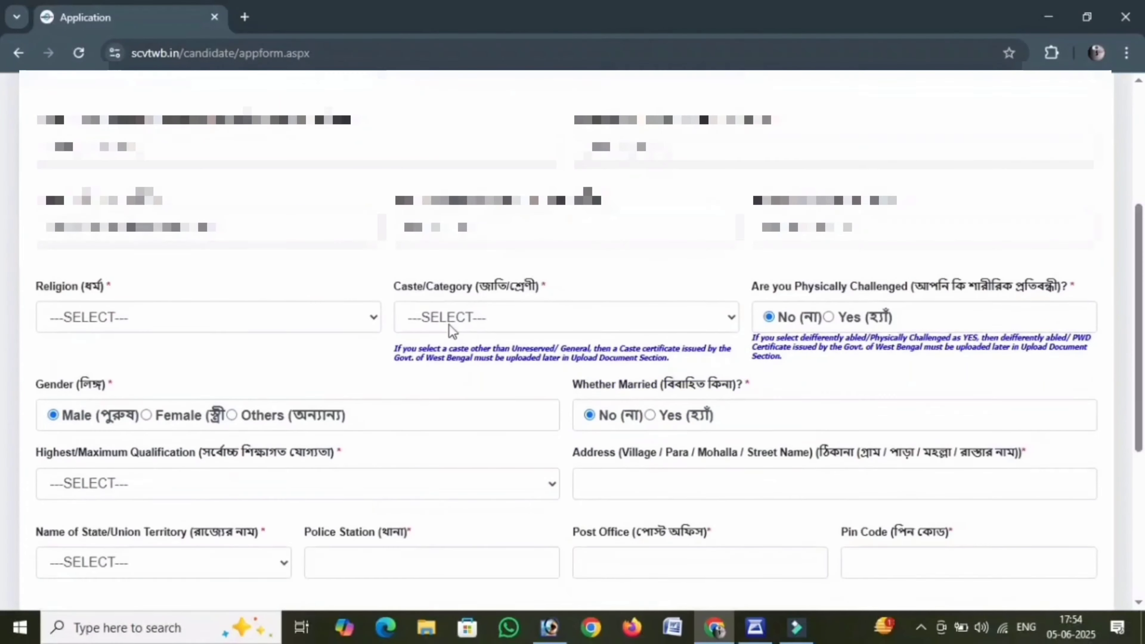
click(130, 315)
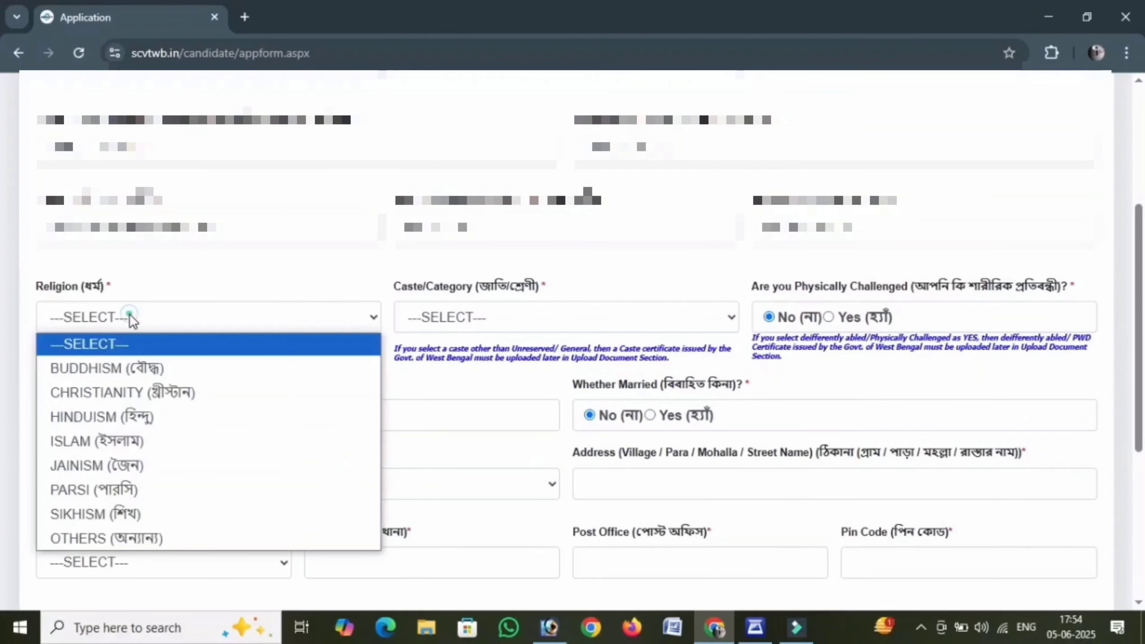
click(129, 417)
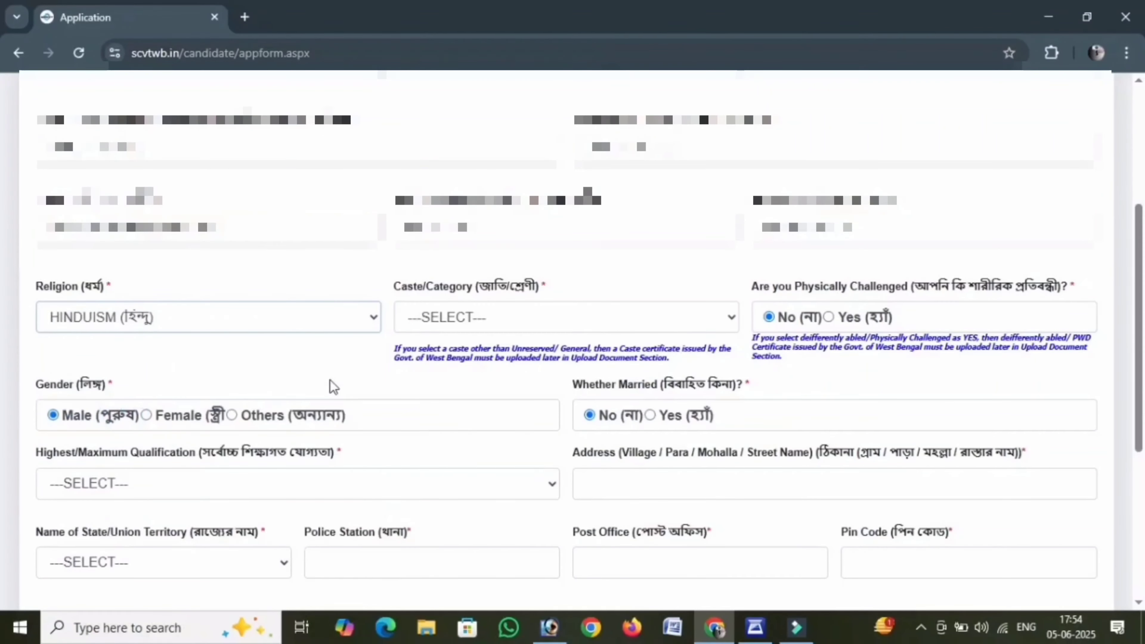
click(480, 322)
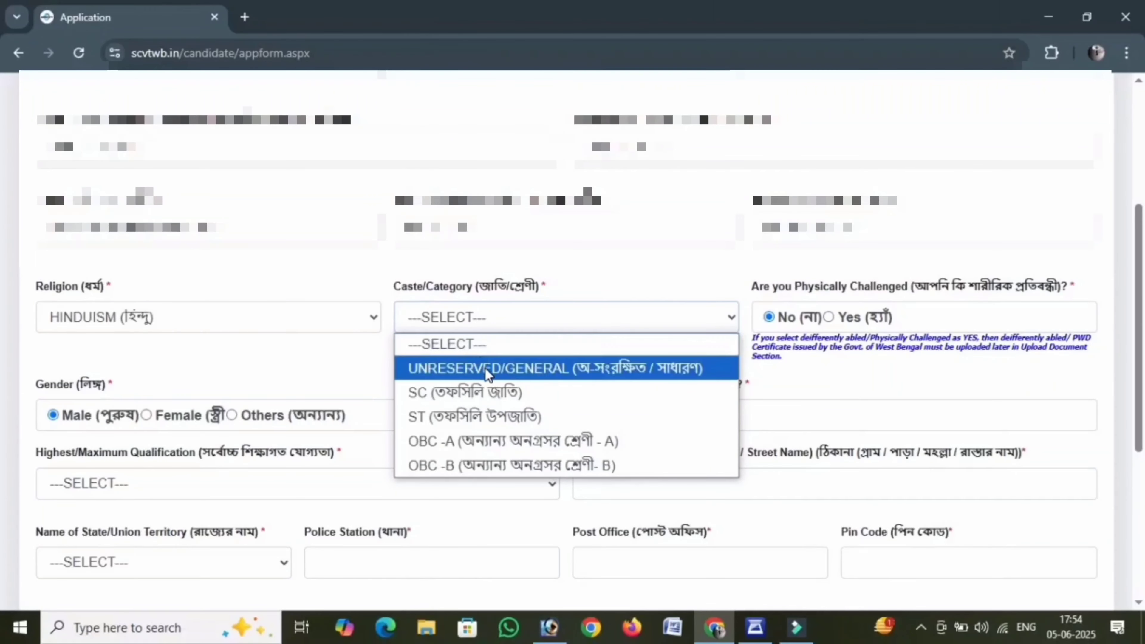
click(511, 370)
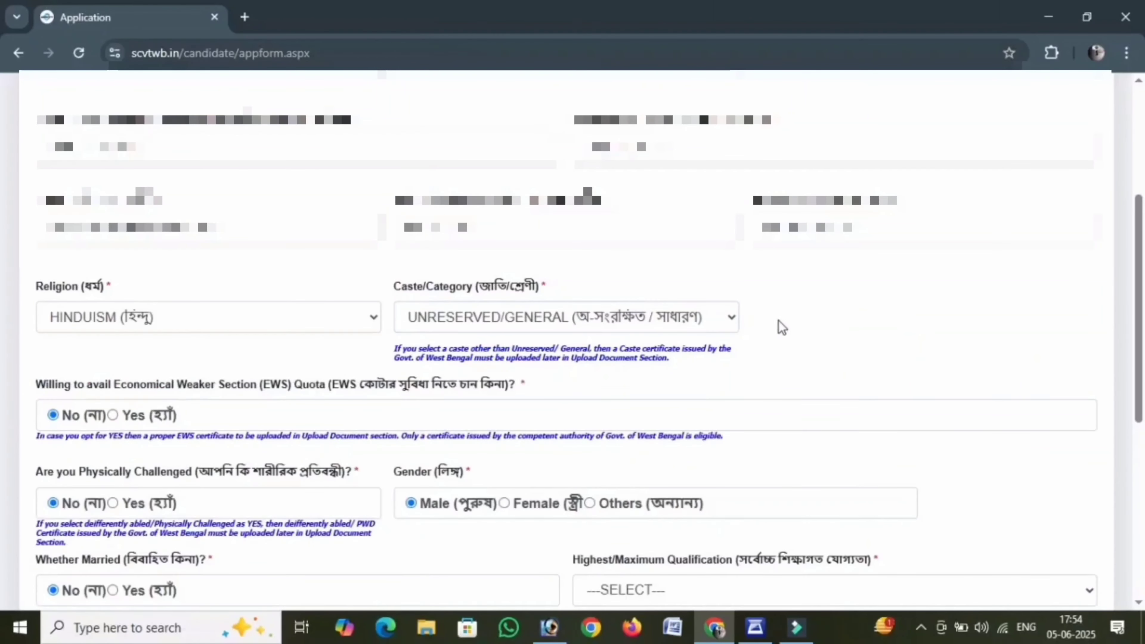
- Set the highest qualification to Madhyamik or Class 10 Board Equivalent
scroll(135, 329, down, 3)
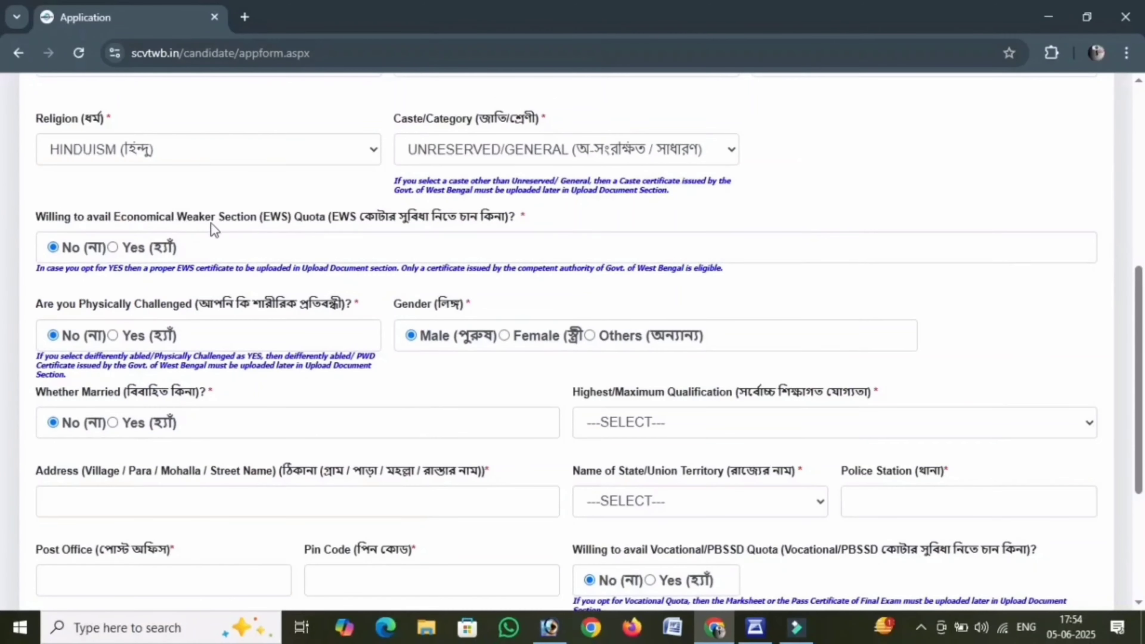
scroll(200, 311, down, 2)
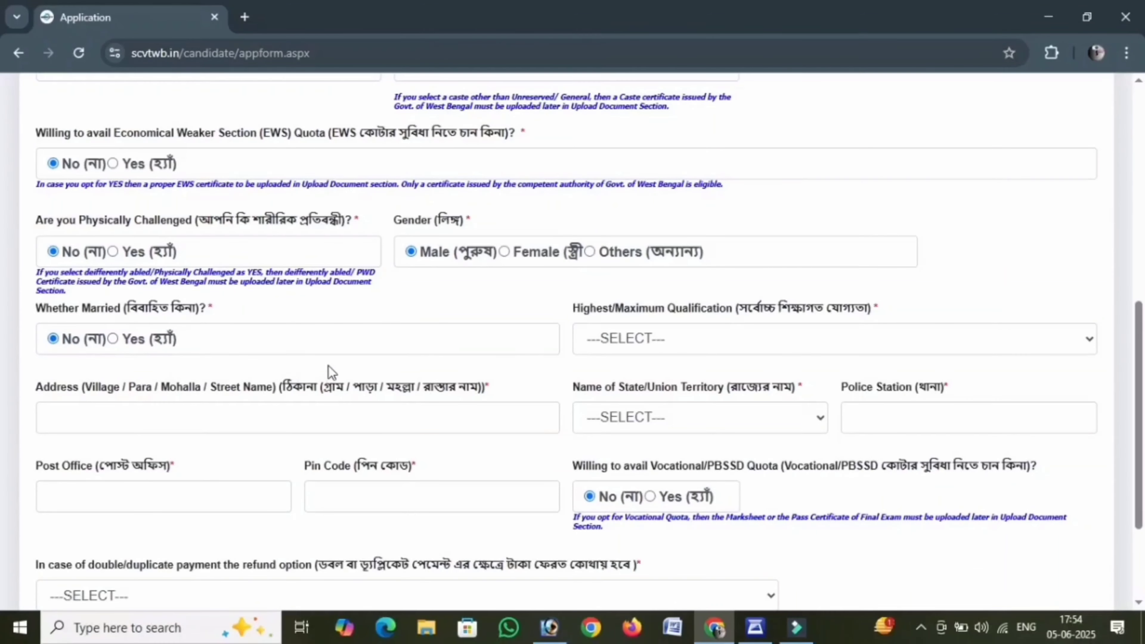
scroll(332, 372, down, 2)
click(691, 258)
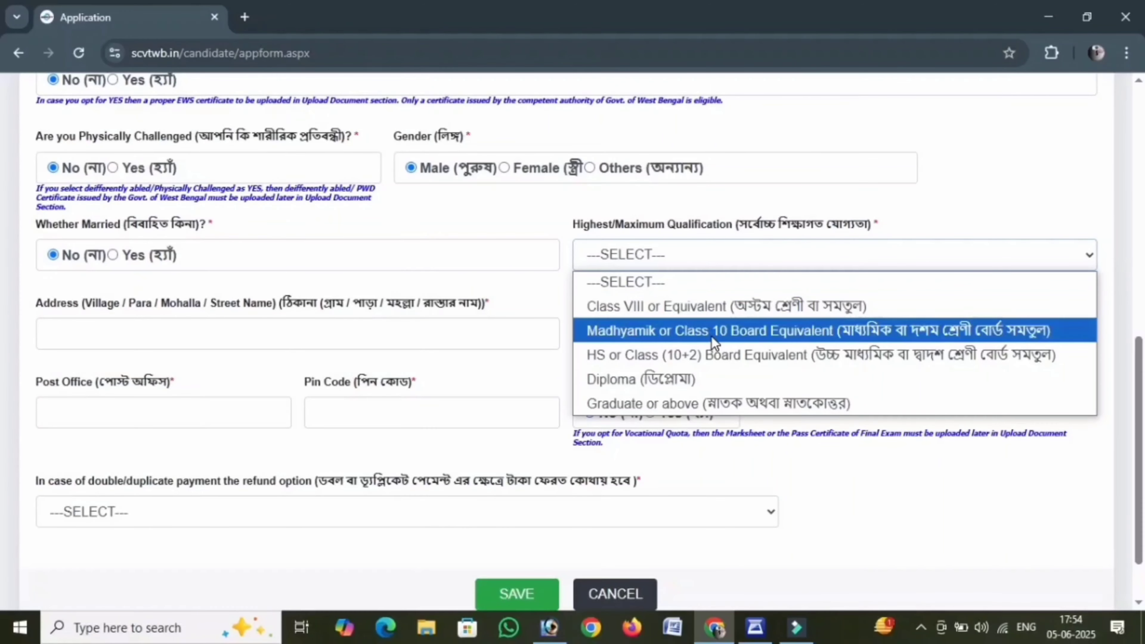
click(712, 332)
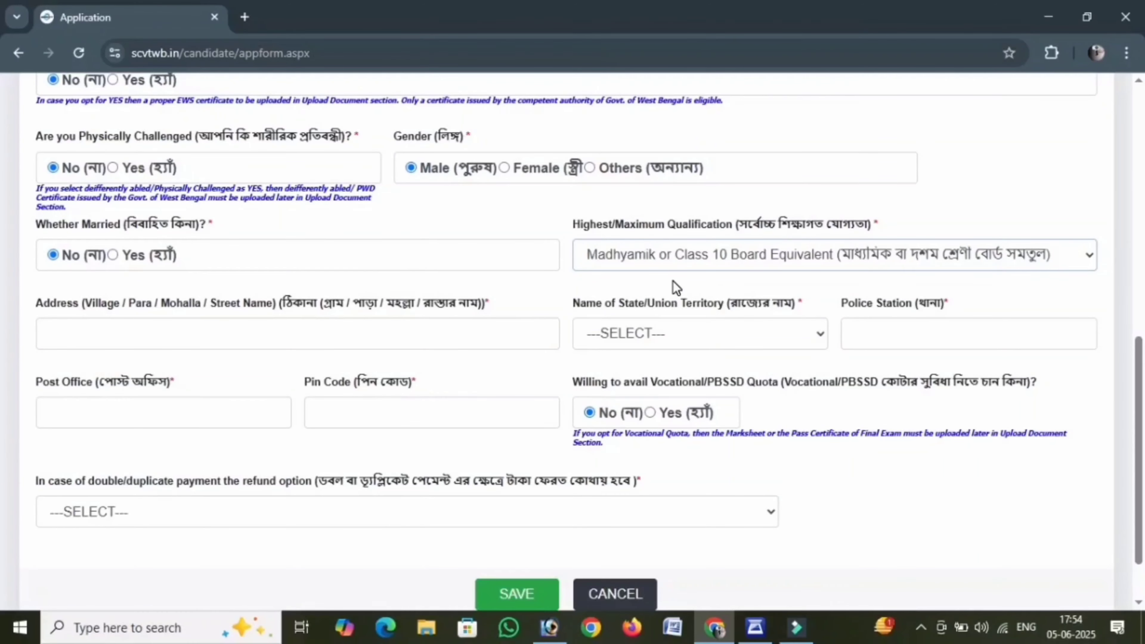
click(719, 257)
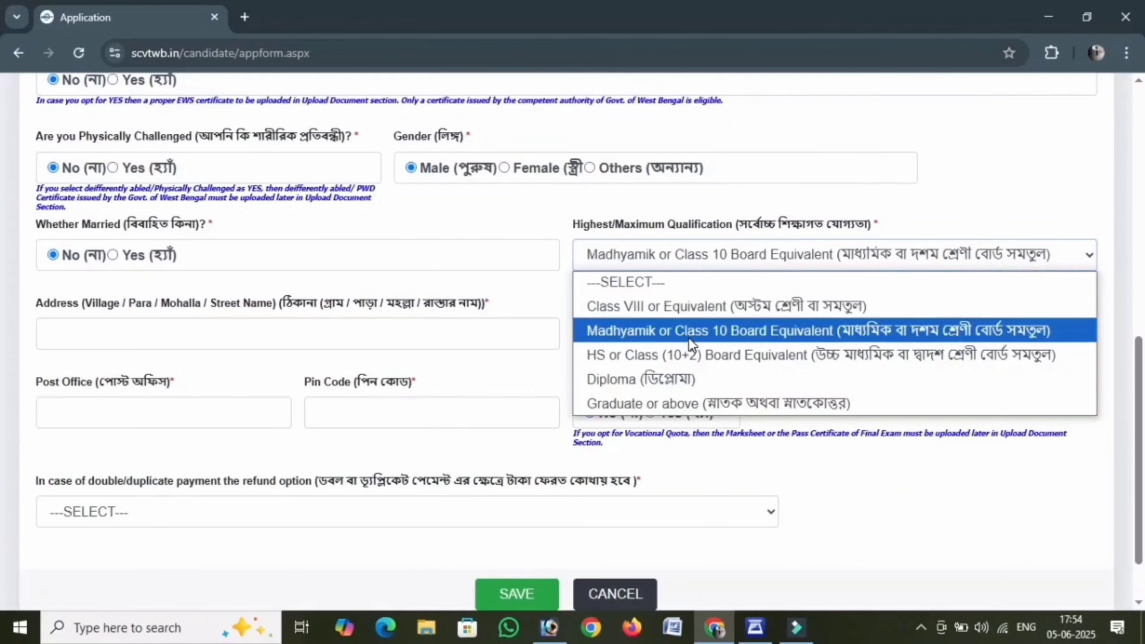
click(696, 330)
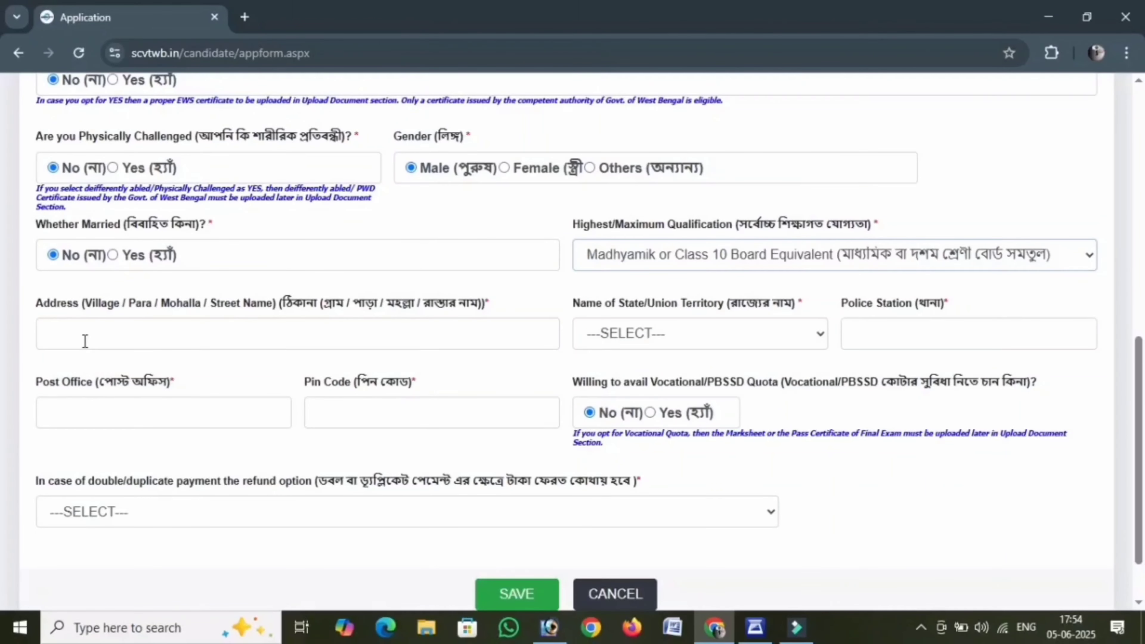
- Enter the village address and choose West Bengal, BIRBHUM district, Suri Sadar subdivision
click(223, 333)
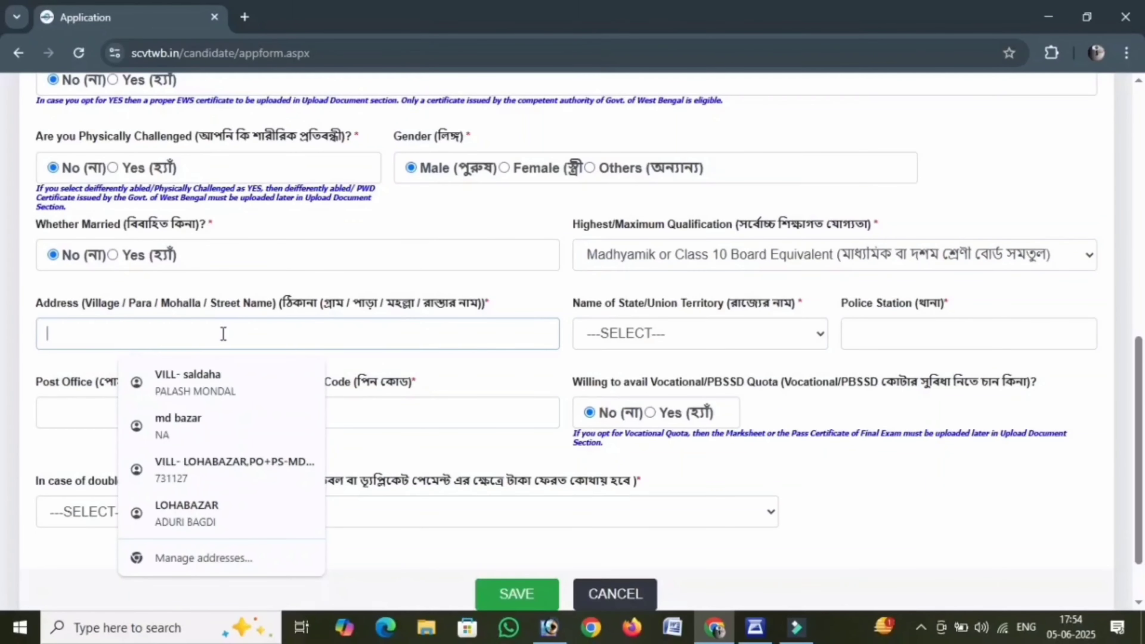
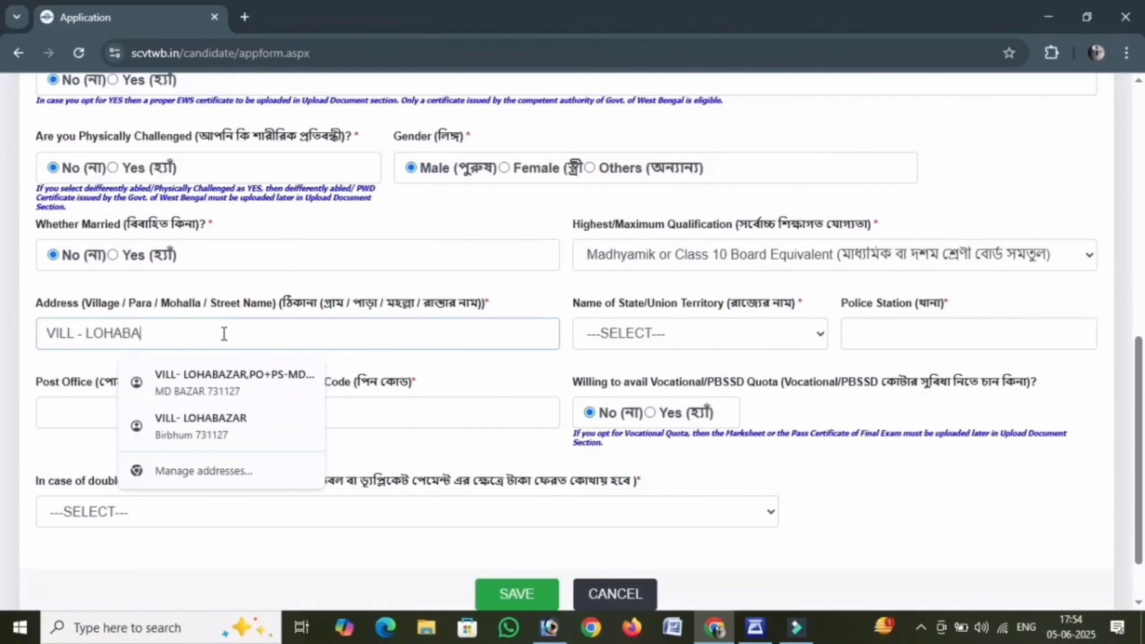
click(643, 343)
scroll(647, 271, down, 6)
scroll(650, 286, up, 8)
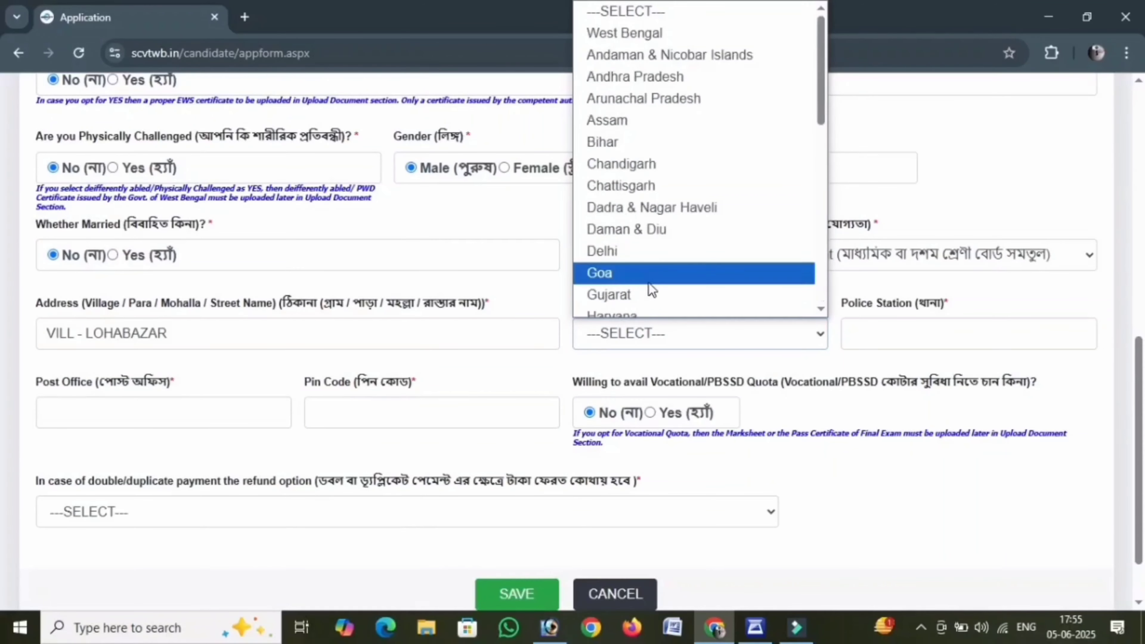
click(636, 34)
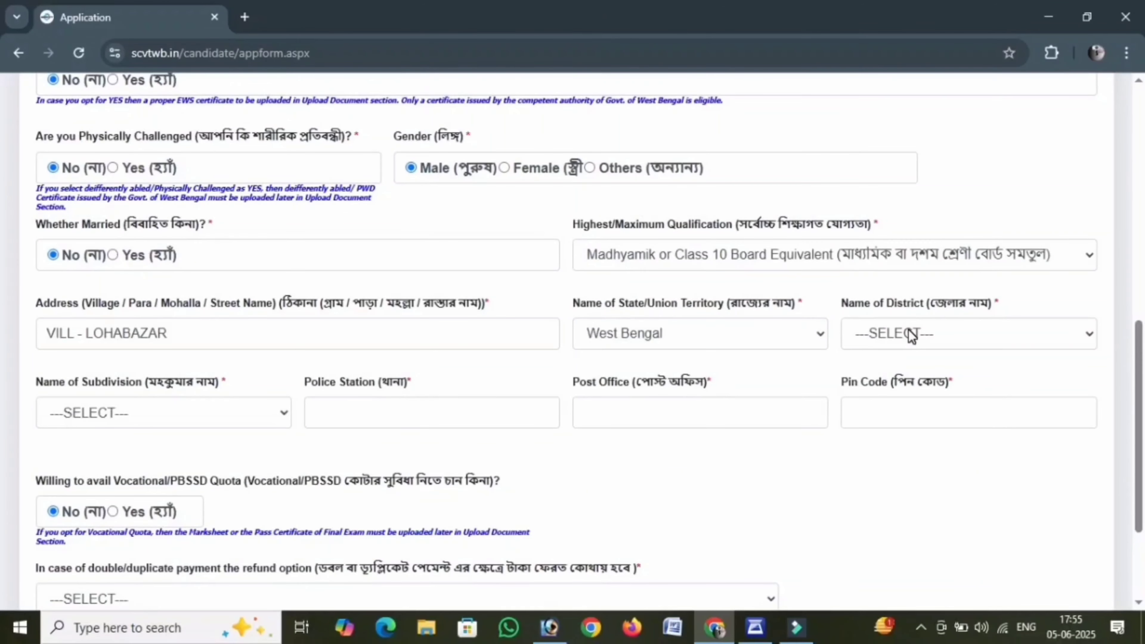
click(912, 334)
click(885, 77)
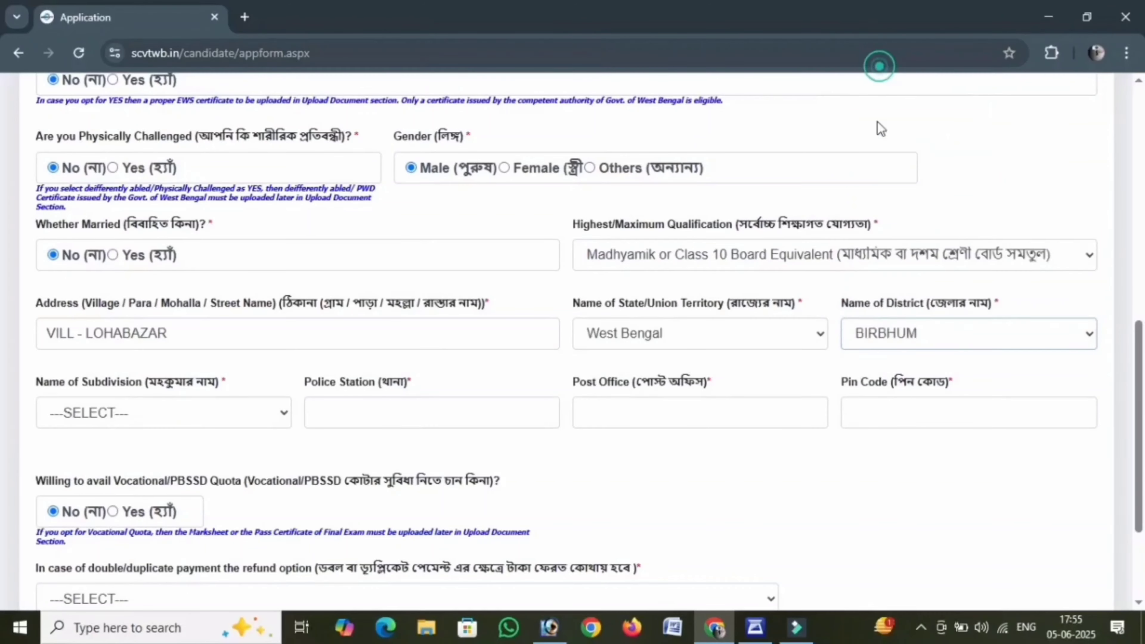
scroll(156, 397, down, 2)
click(131, 334)
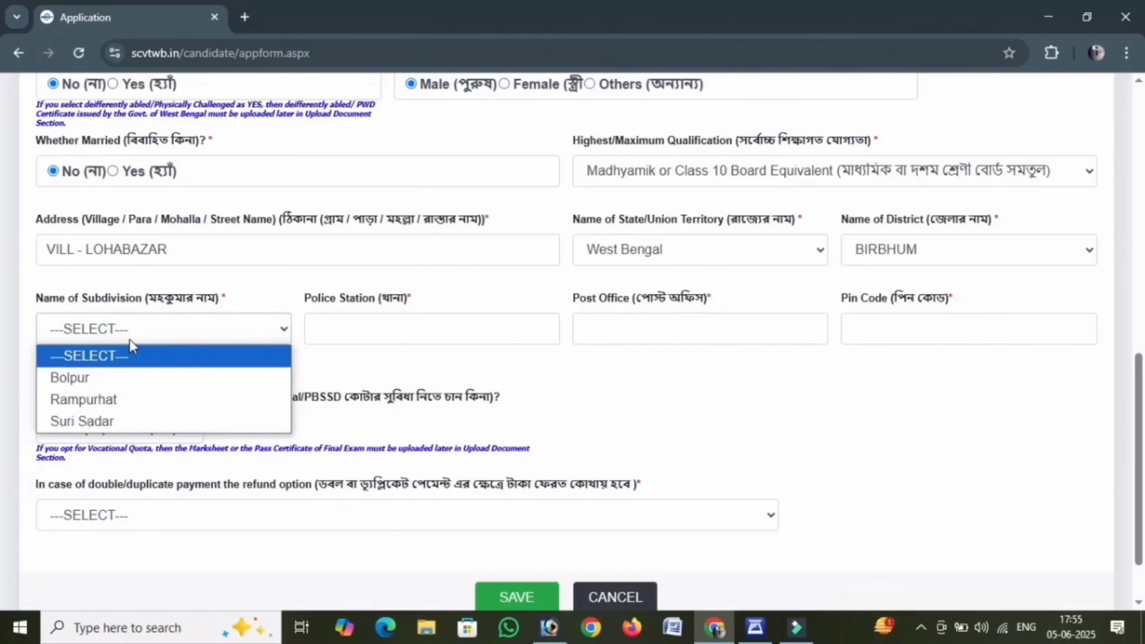
click(94, 419)
- Fill in the police station, post office and pin code fields
click(367, 331)
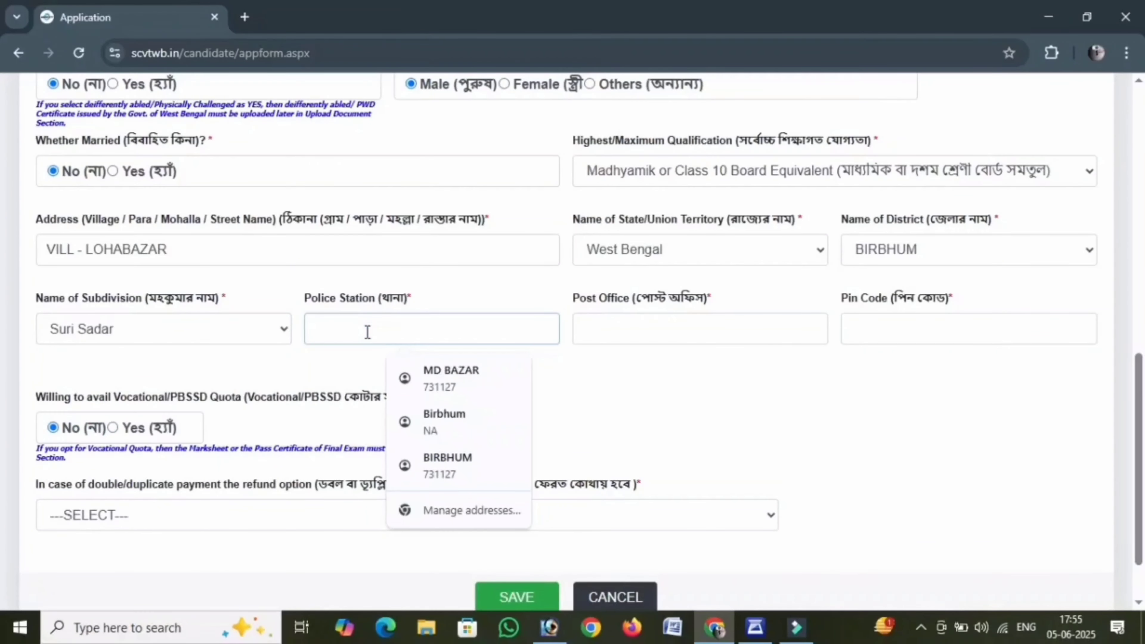
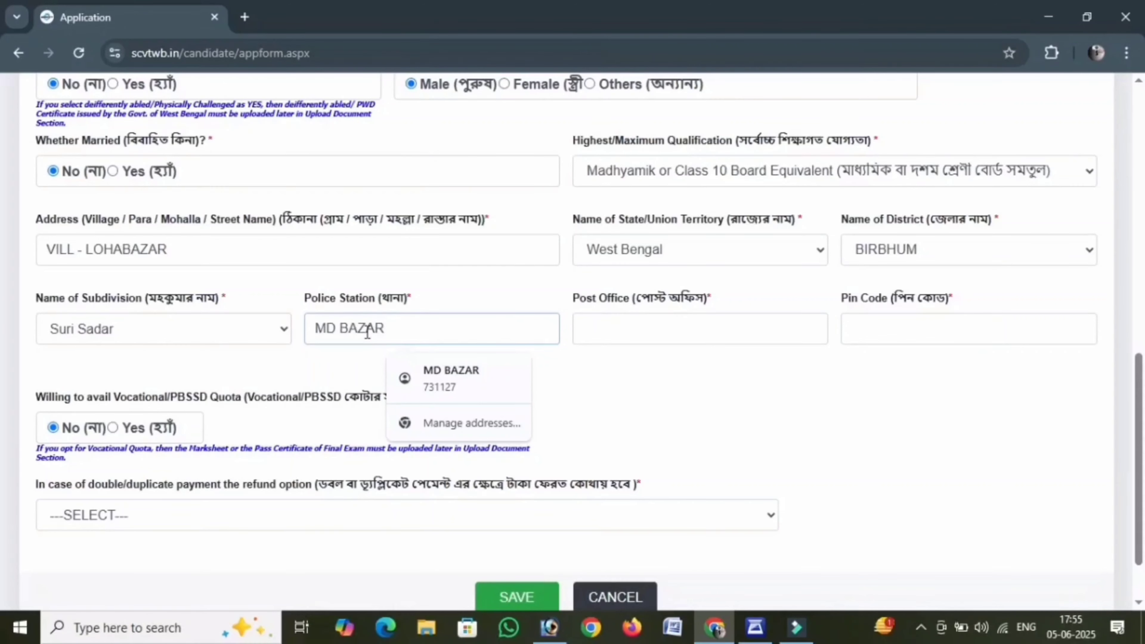
click(613, 333)
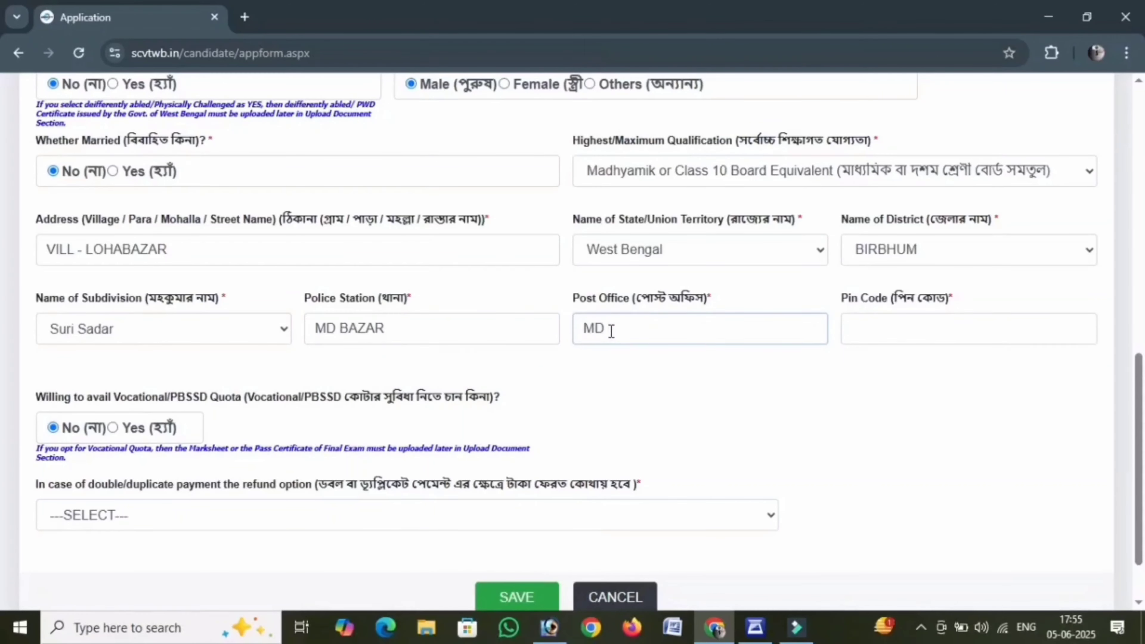
click(894, 333)
text(73112)
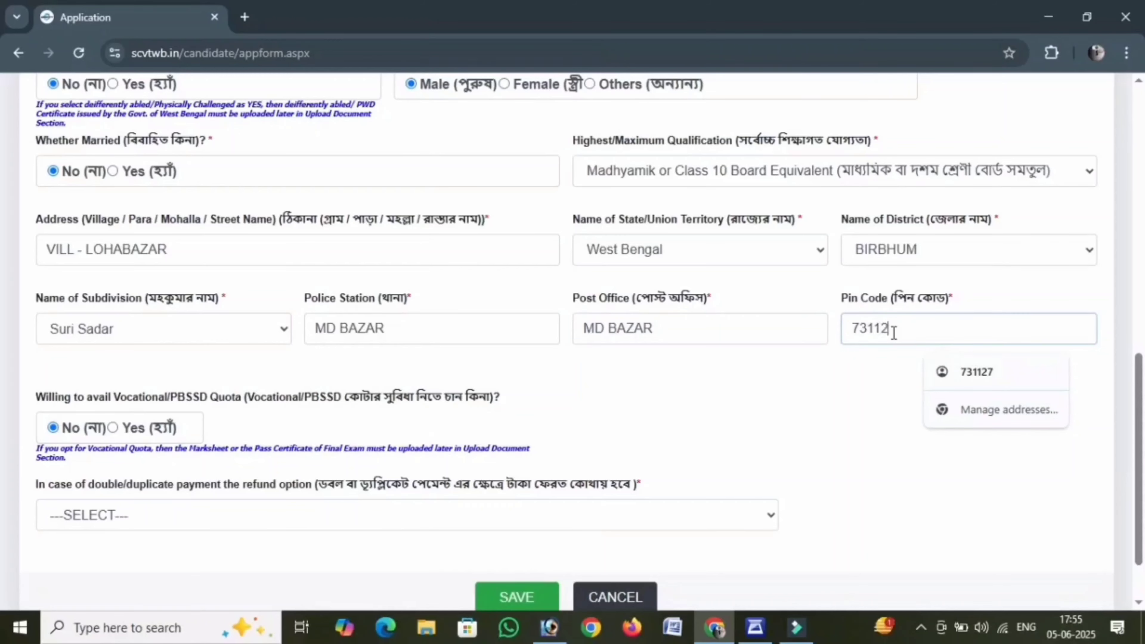
text(7)
- Choose to refund duplicate payments to the same paying account
scroll(266, 448, down, 2)
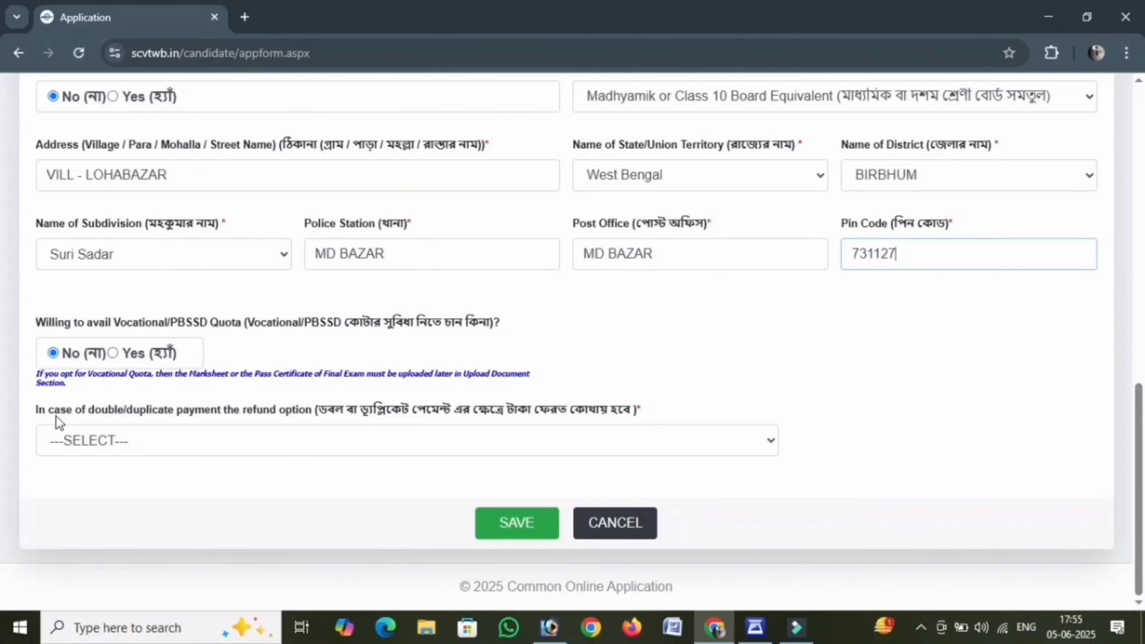
click(203, 438)
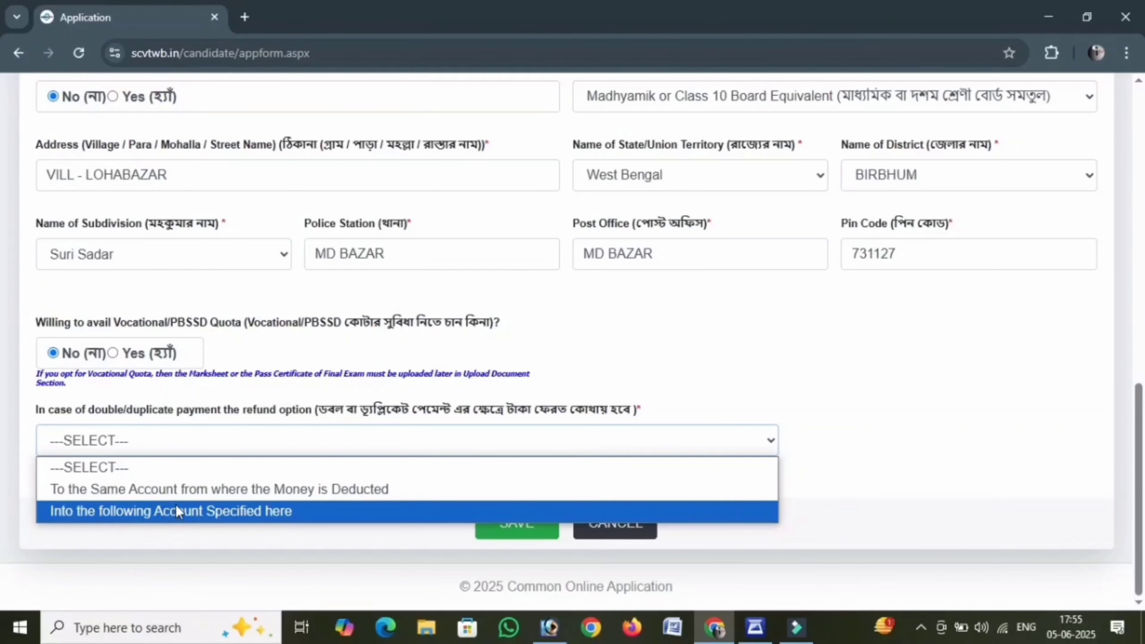
click(239, 492)
scroll(365, 470, up, 2)
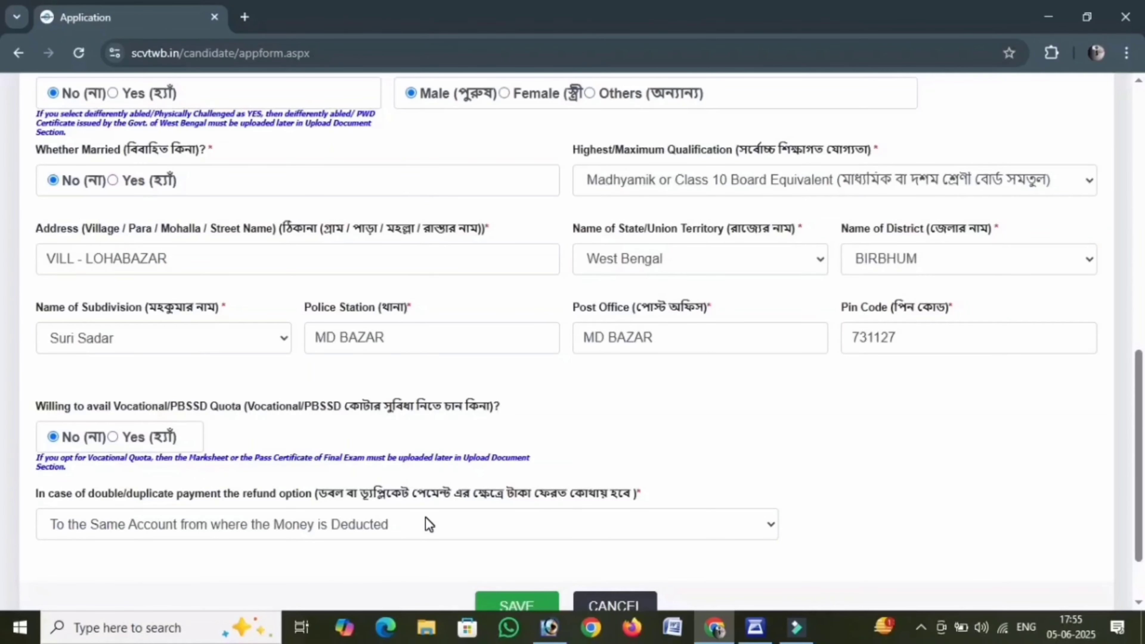
scroll(421, 527, up, 15)
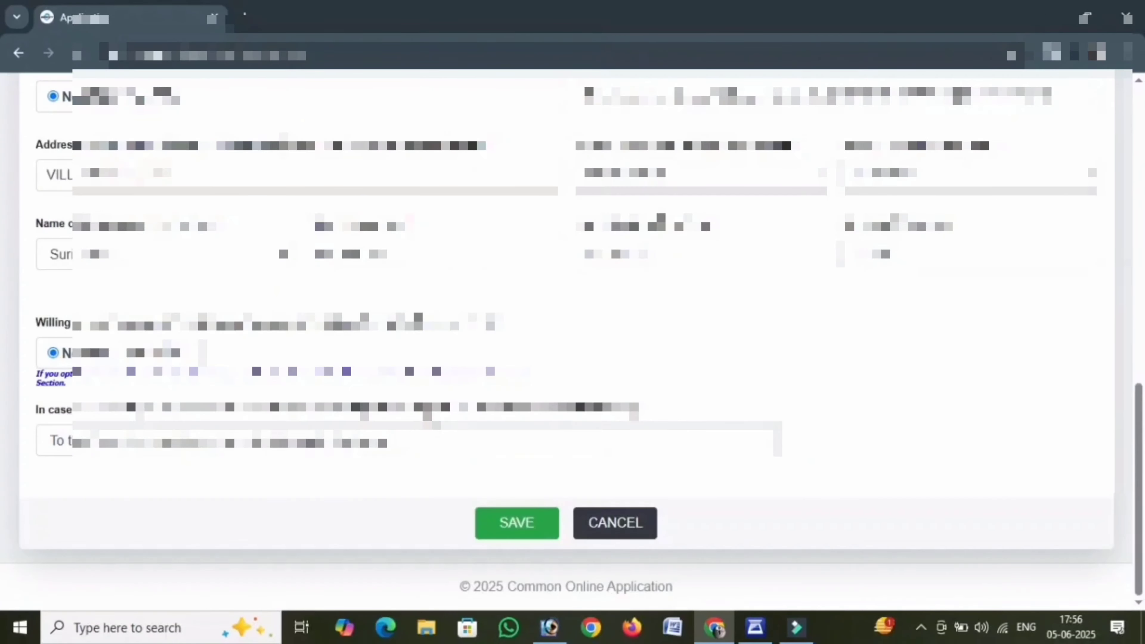
scroll(381, 435, up, 15)
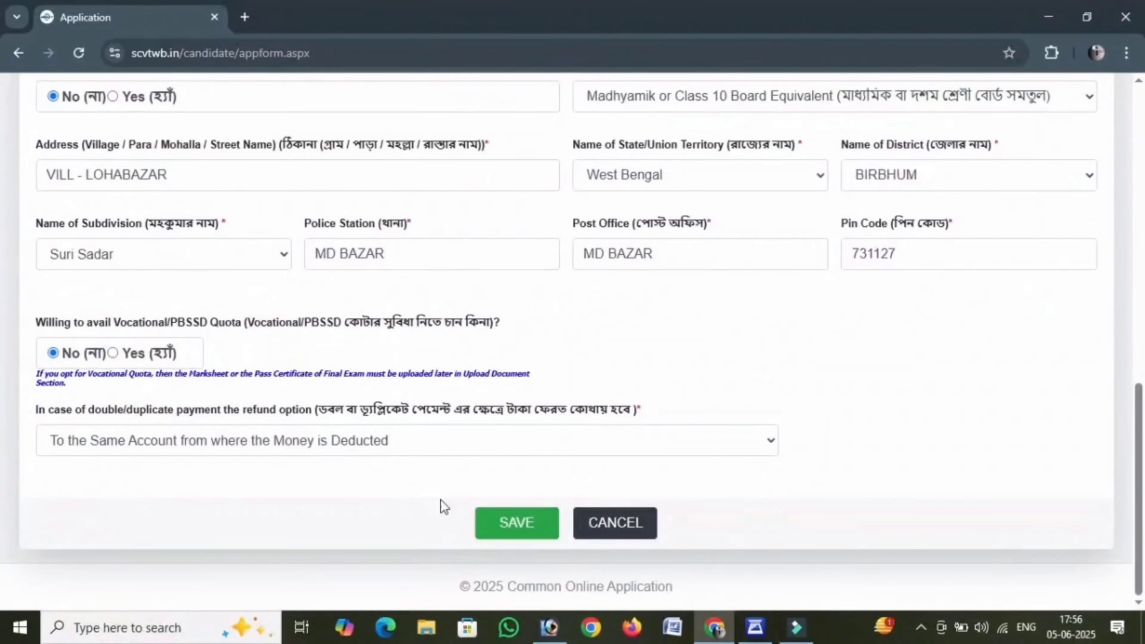
- Save the application form, acknowledge the update, and start the ITI M Group application
click(517, 523)
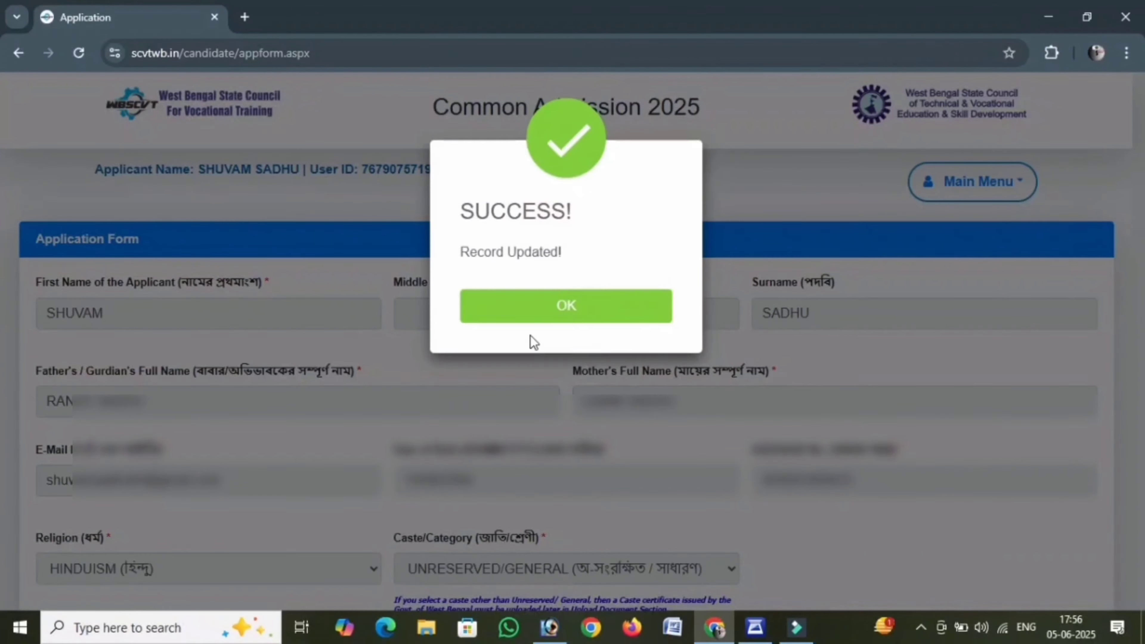
click(545, 302)
scroll(369, 390, down, 10)
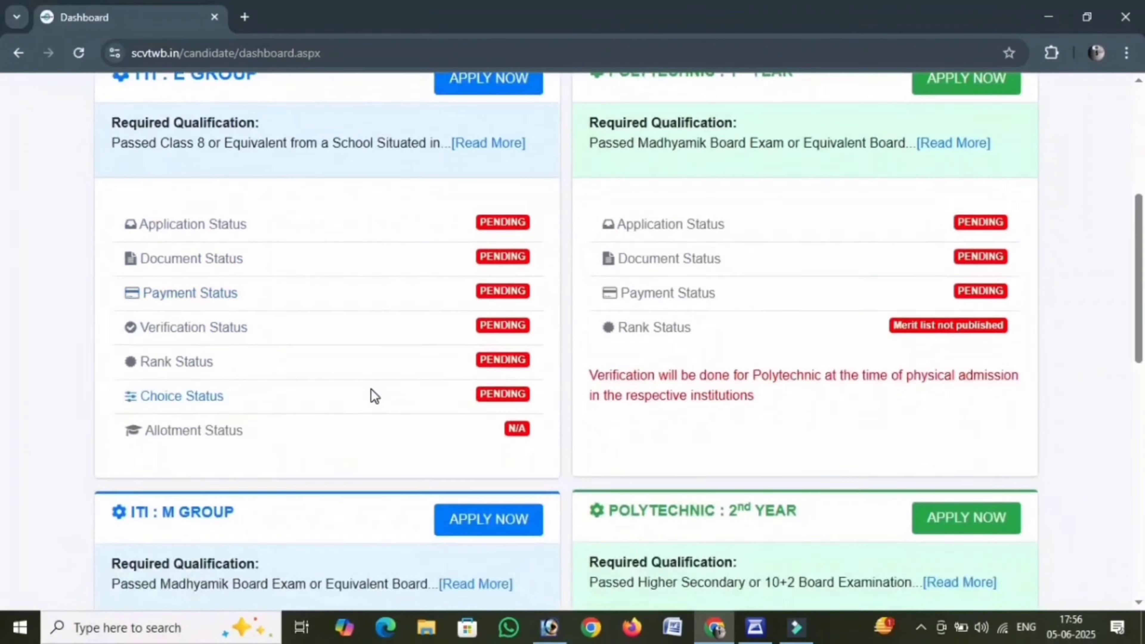
scroll(372, 390, down, 4)
scroll(370, 394, up, 3)
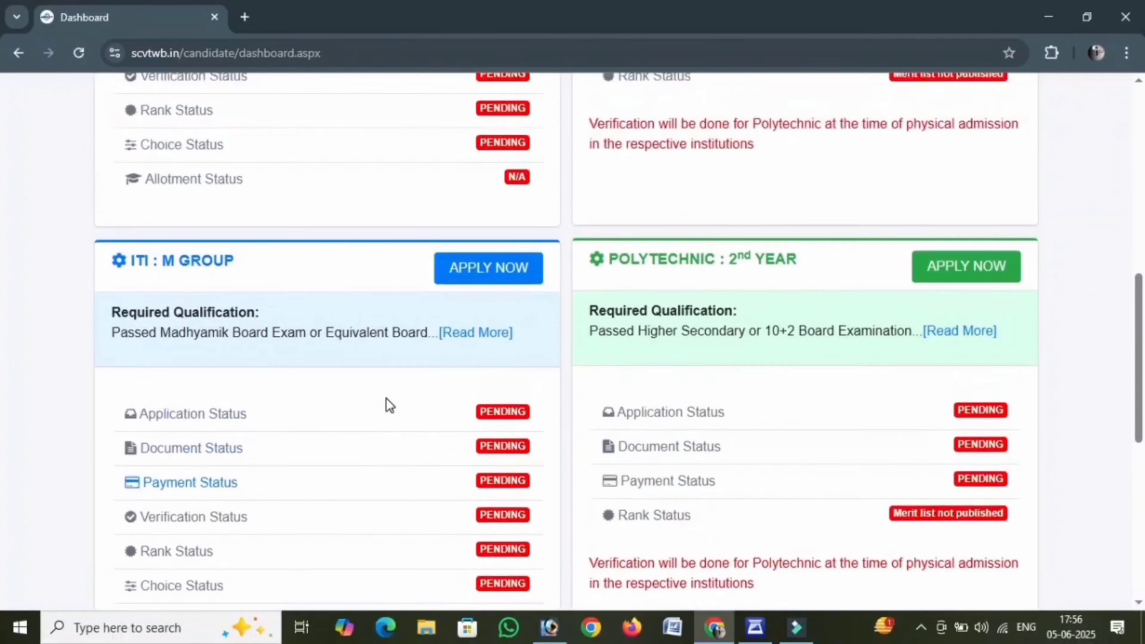
scroll(388, 402, down, 2)
click(484, 273)
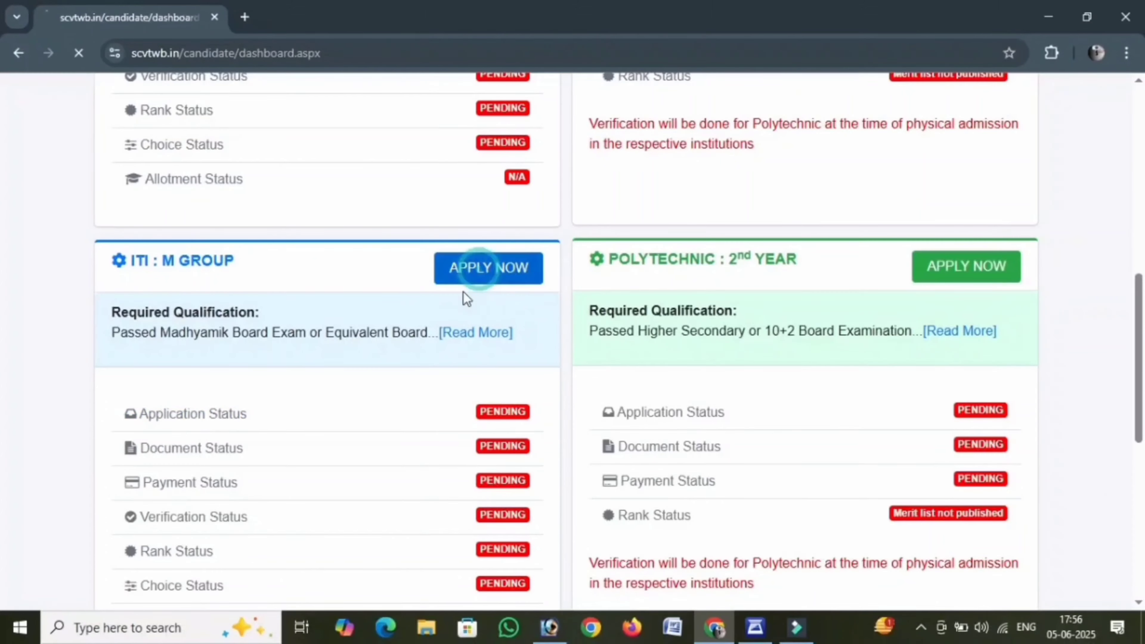
scroll(247, 316, down, 2)
- Enter school 'DR SUDHAKRISHNA HIGH SCHOO', West Bengal Board of Secondary Education, and BIRBHUM district
click(234, 200)
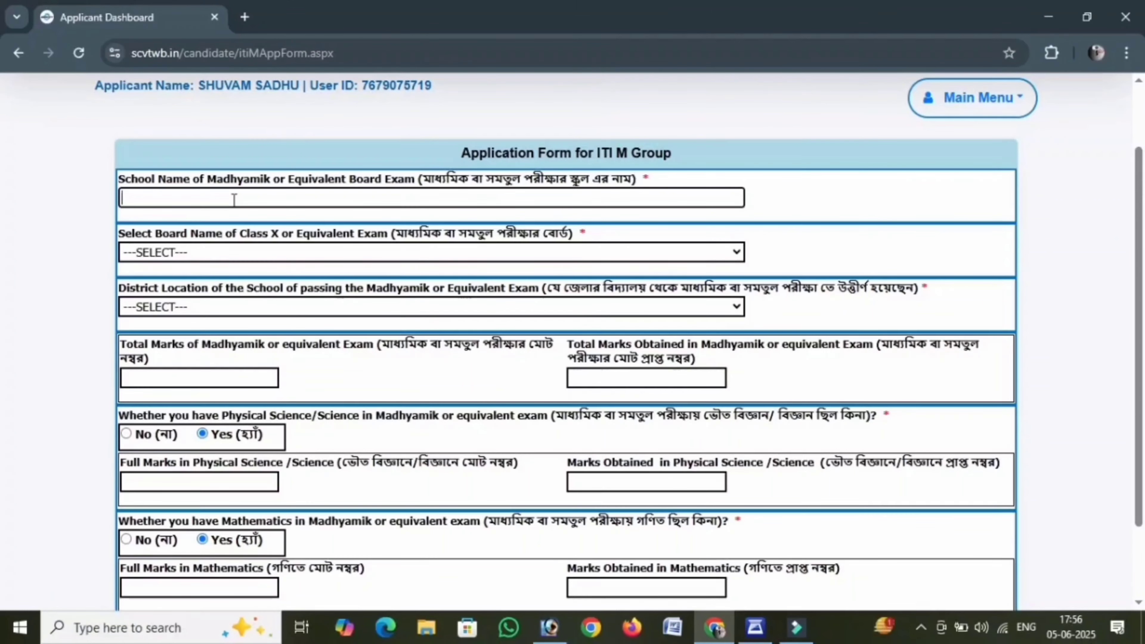
text(DR S)
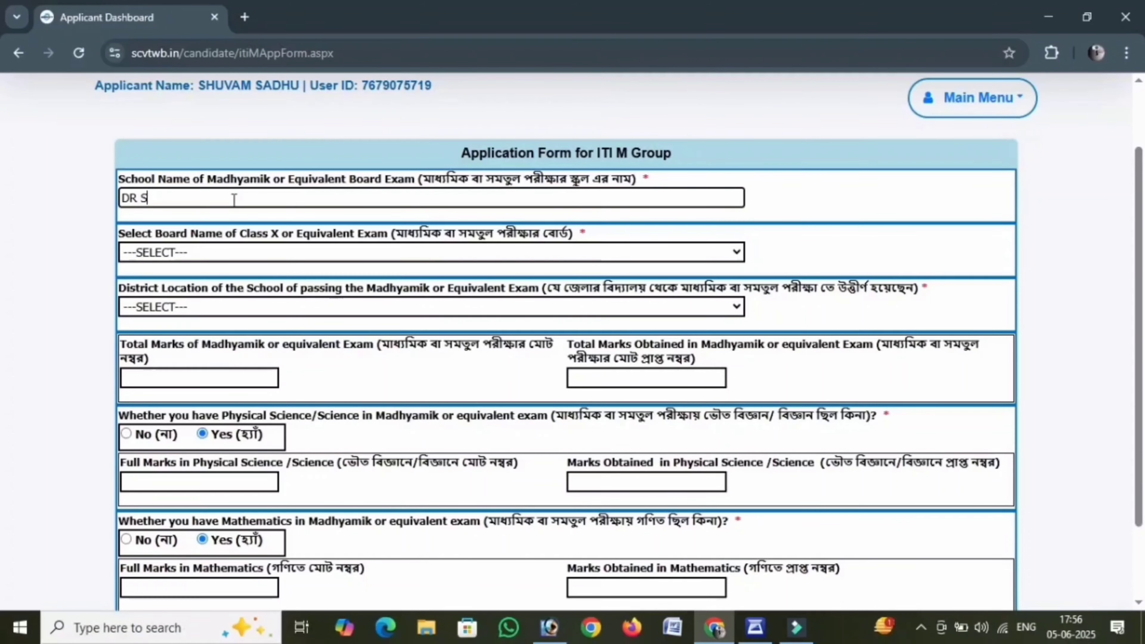
text(UDHAKRISHNA )
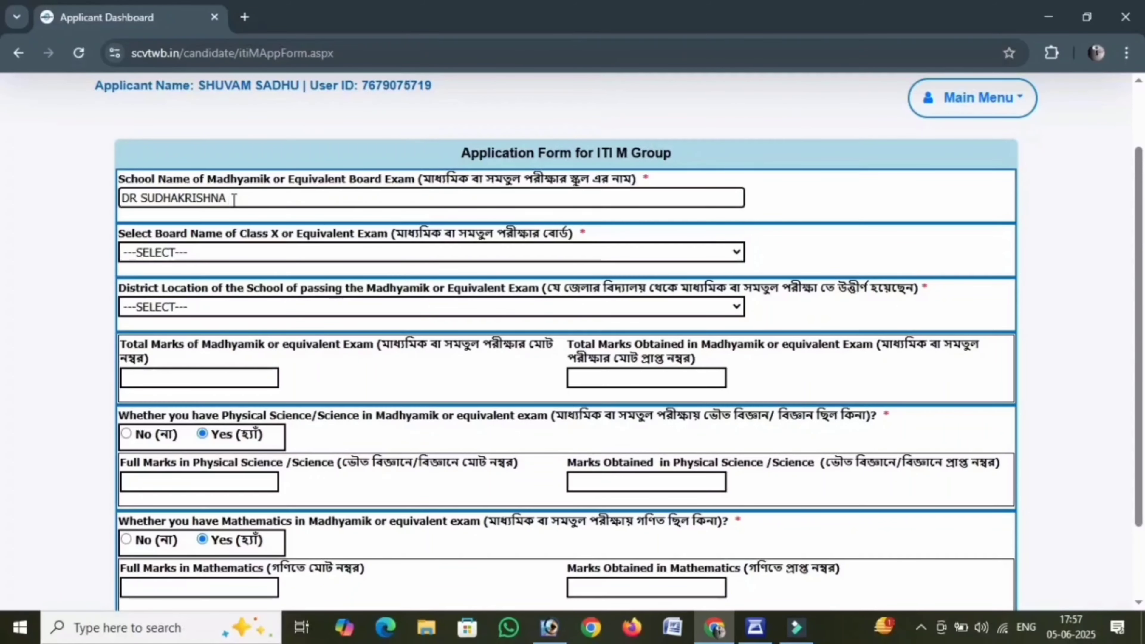
text(HIGH SCHOOL)
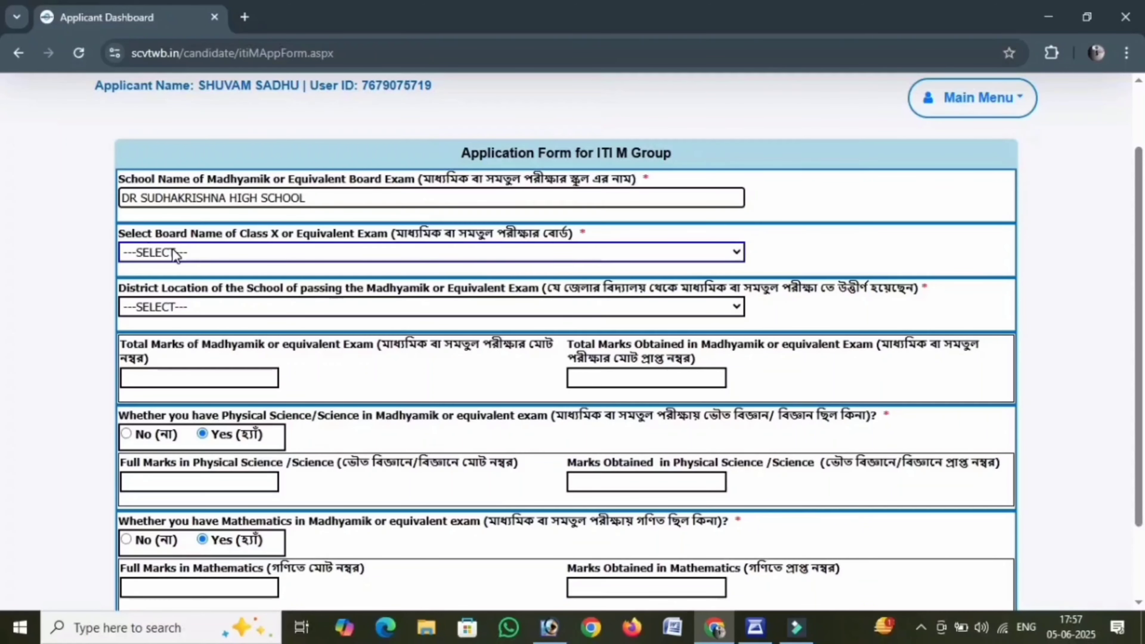
click(153, 251)
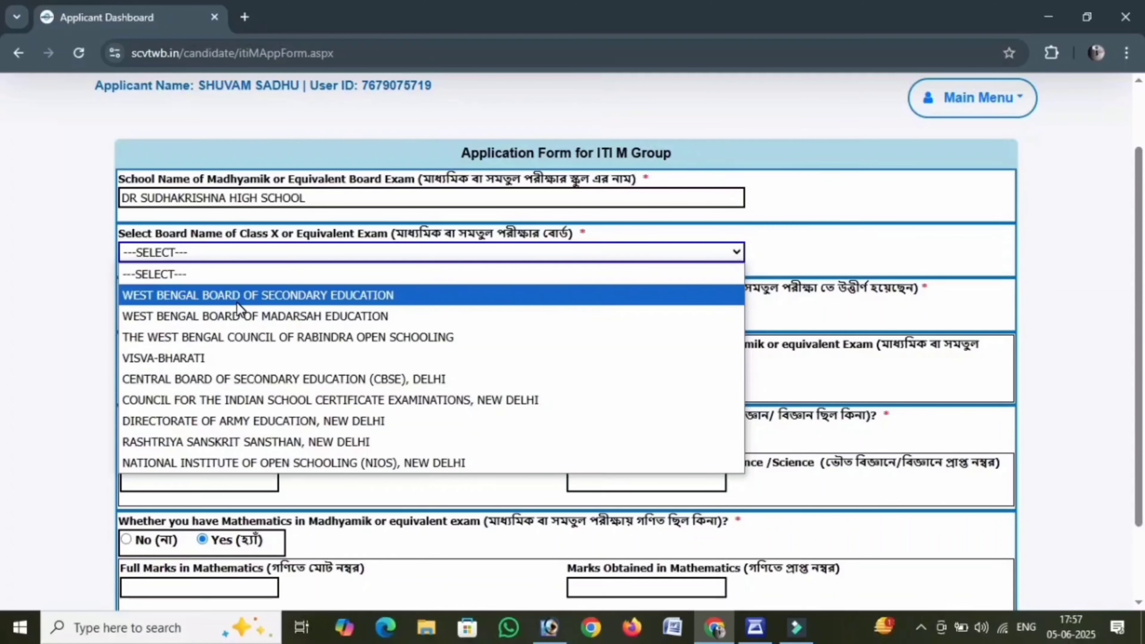
click(280, 298)
click(204, 306)
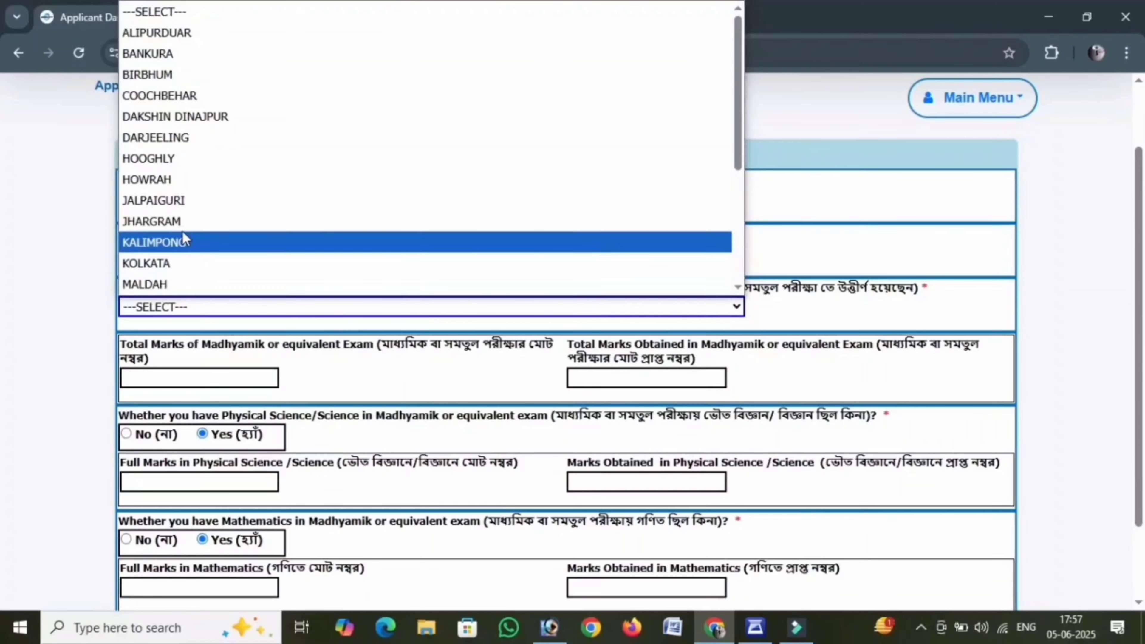
click(158, 74)
scroll(241, 298, down, 3)
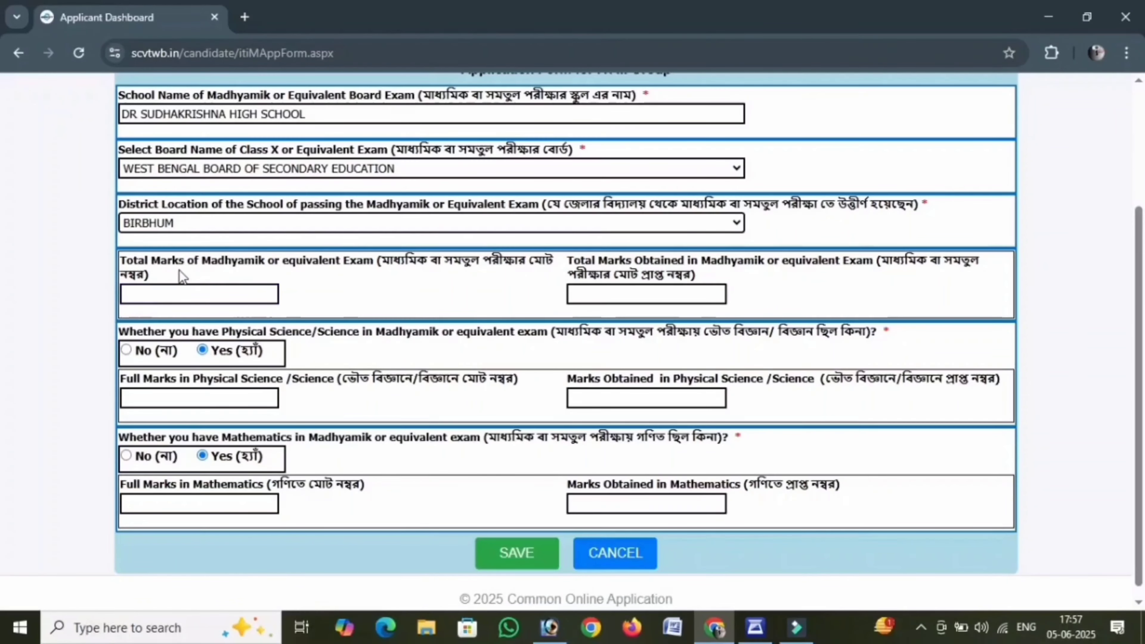
click(225, 298)
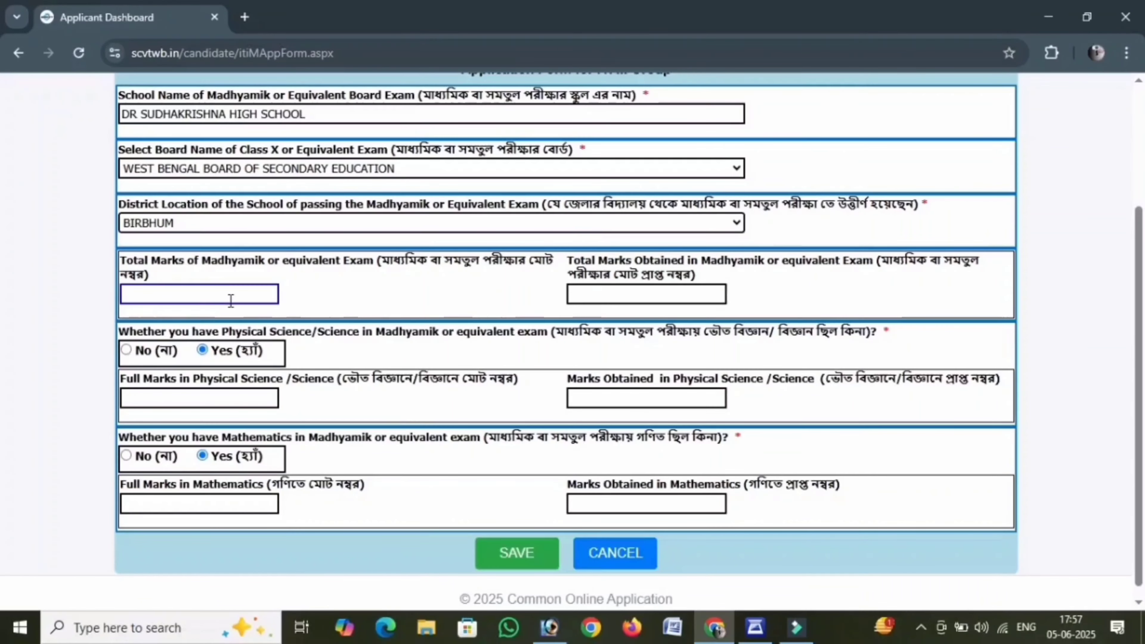
- Enter Madhyamik total 700 with 201 obtained, and Physical Science 25 out of 100
text(700)
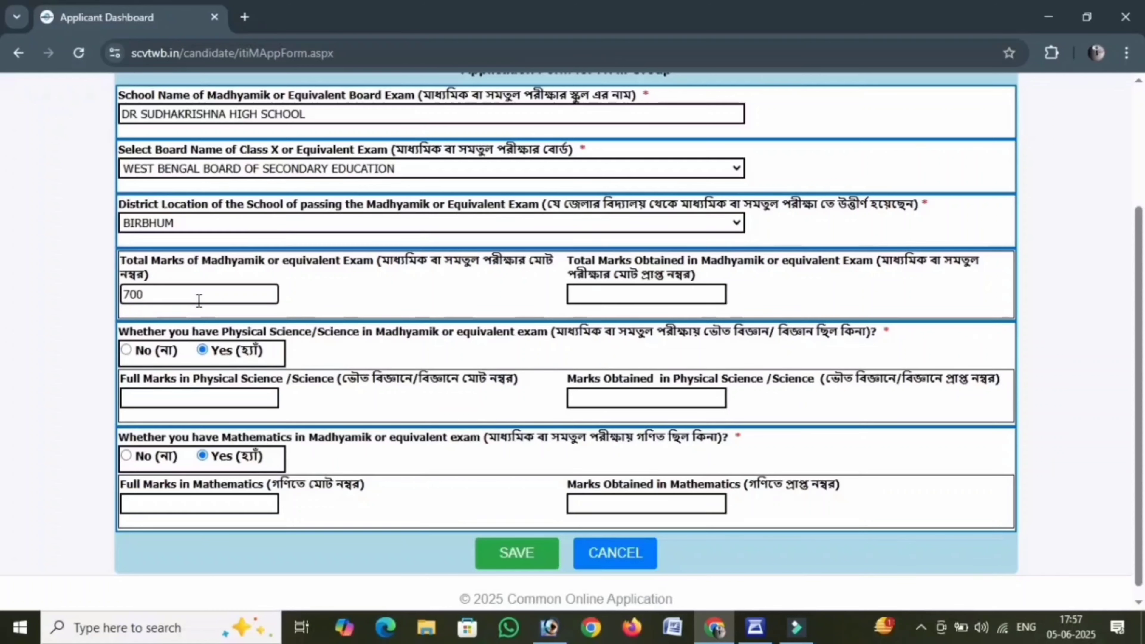
key(Tab)
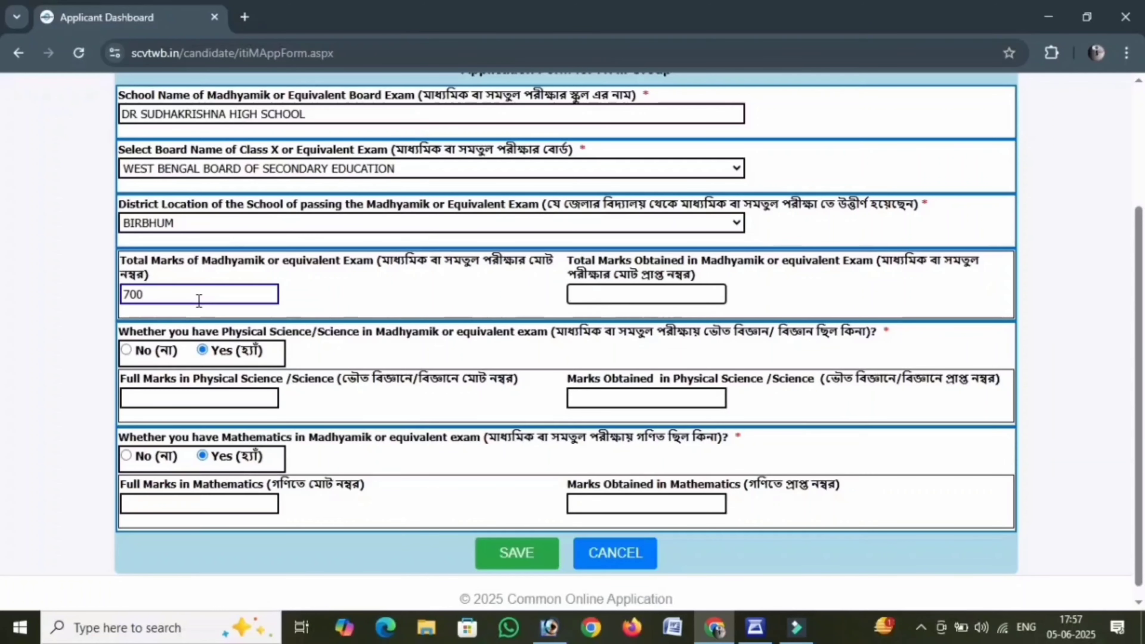
text(201)
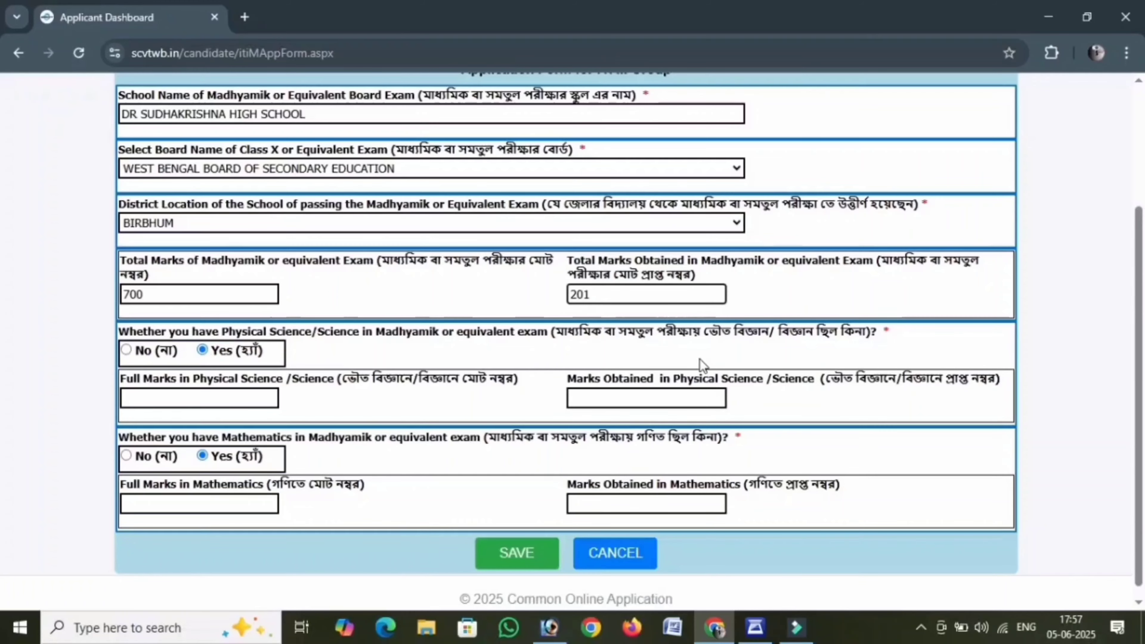
scroll(473, 361, down, 1)
click(189, 385)
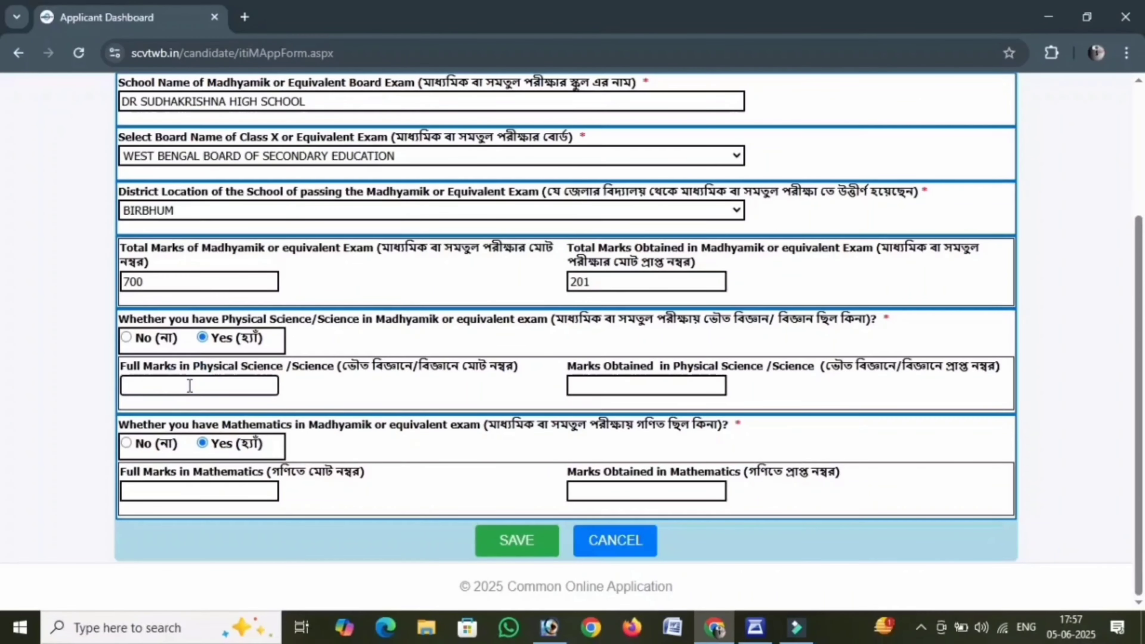
text(100)
key(Tab)
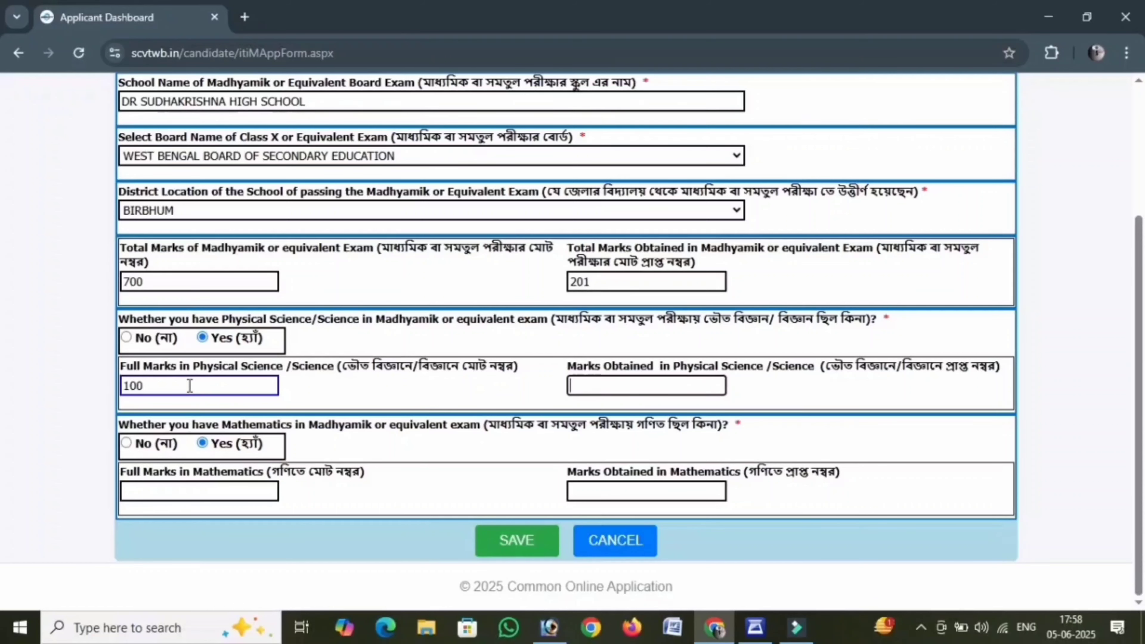
text(25)
- Enter Mathematics marks of 25 out of 100 and save the form
click(184, 494)
text(100)
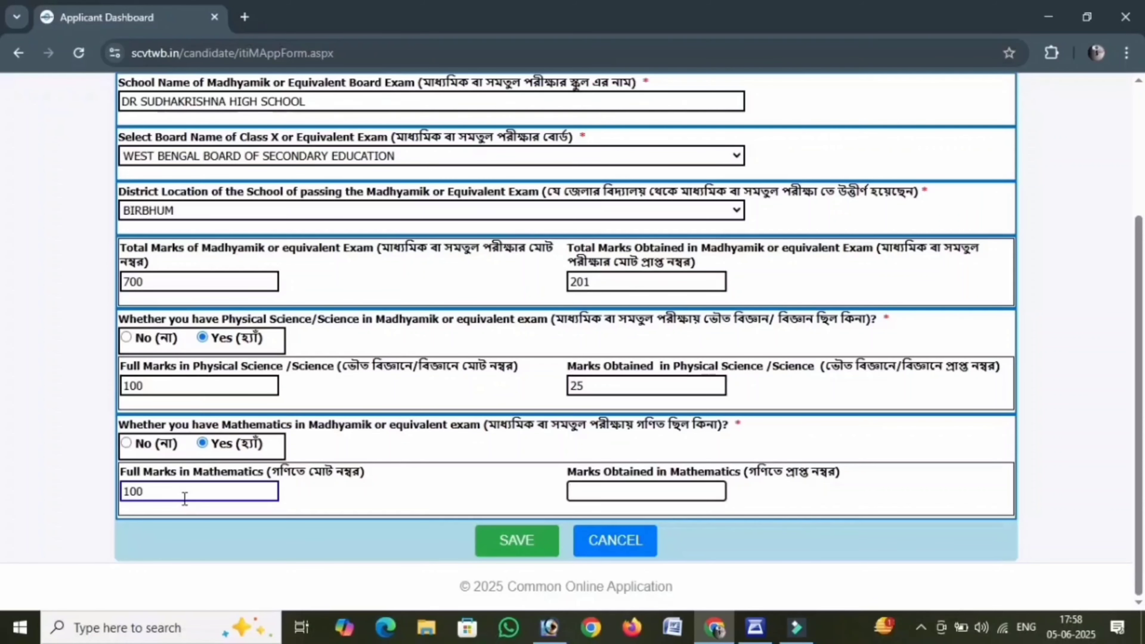
text(5)
scroll(211, 303, up, 4)
click(126, 284)
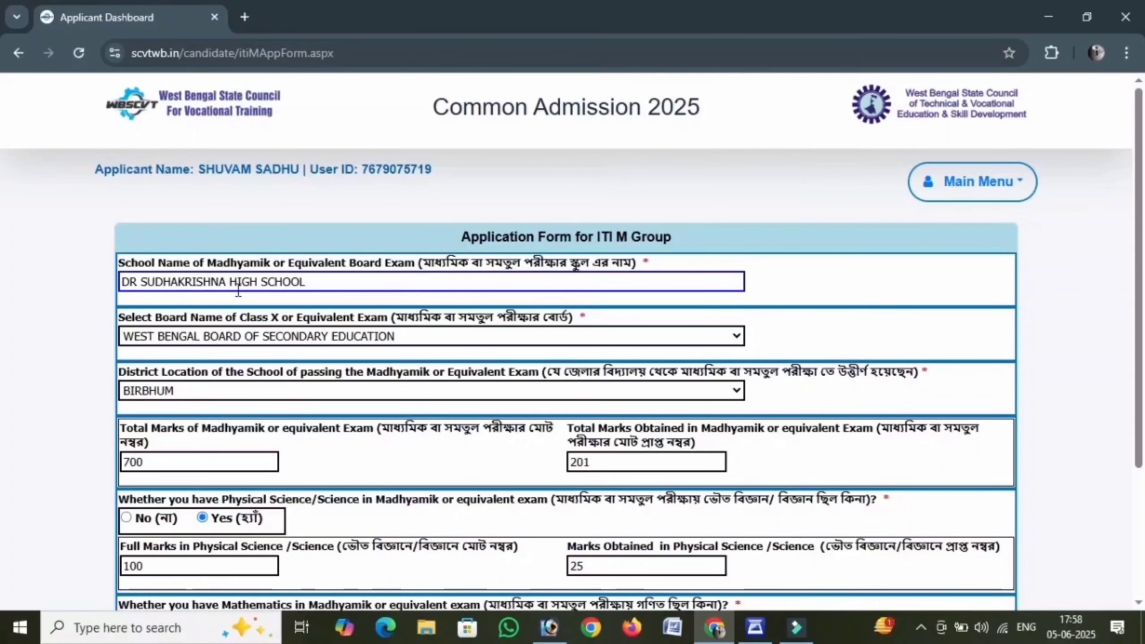
scroll(211, 381, down, 2)
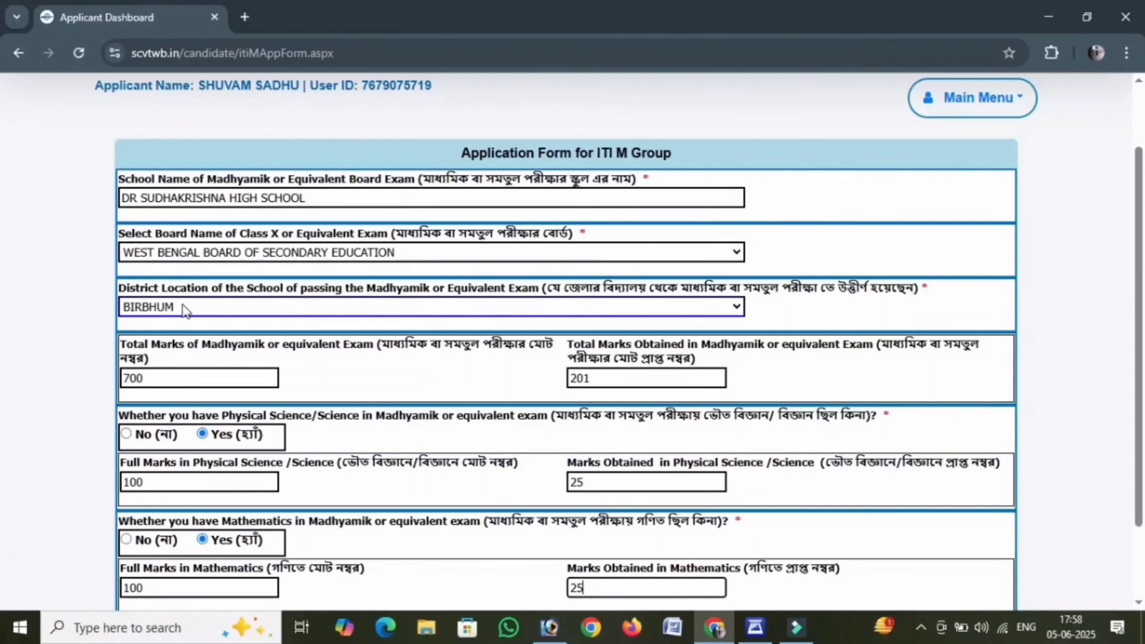
scroll(205, 289, down, 2)
scroll(266, 278, down, 1)
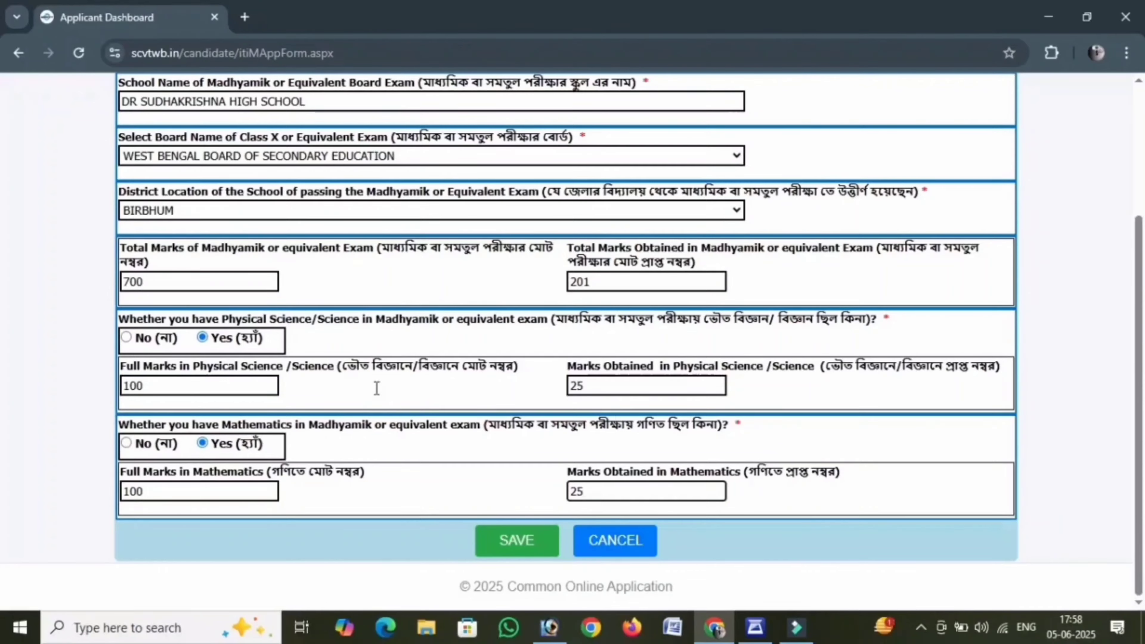
scroll(379, 383, up, 5)
scroll(379, 384, down, 5)
click(501, 539)
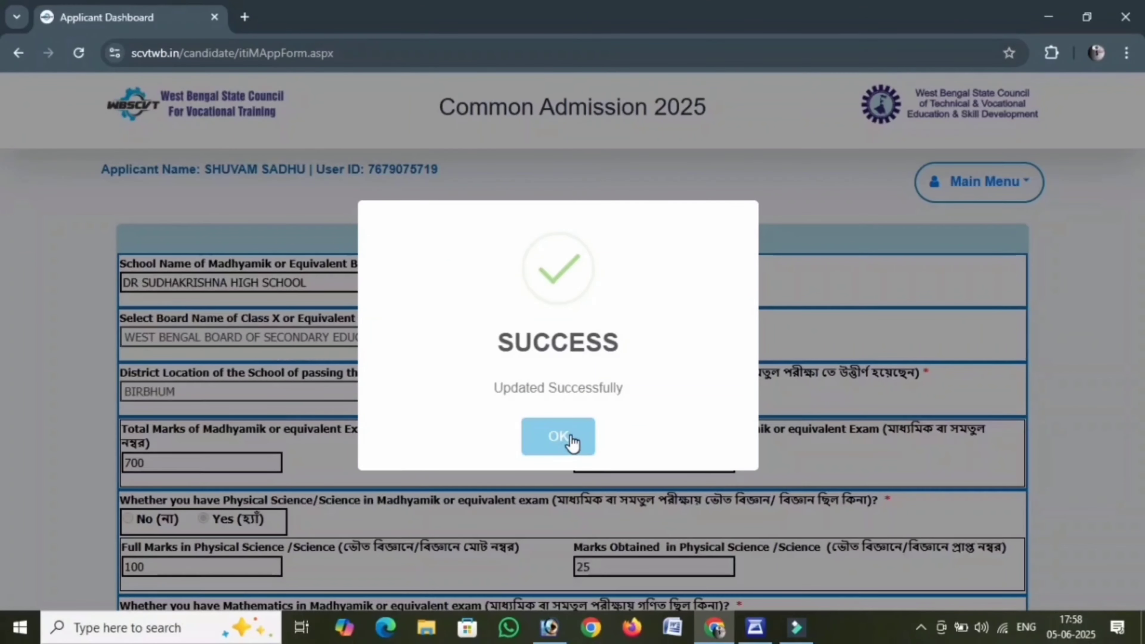
- Acknowledge the success message and close the form to return to the dashboard
click(559, 437)
scroll(340, 414, down, 4)
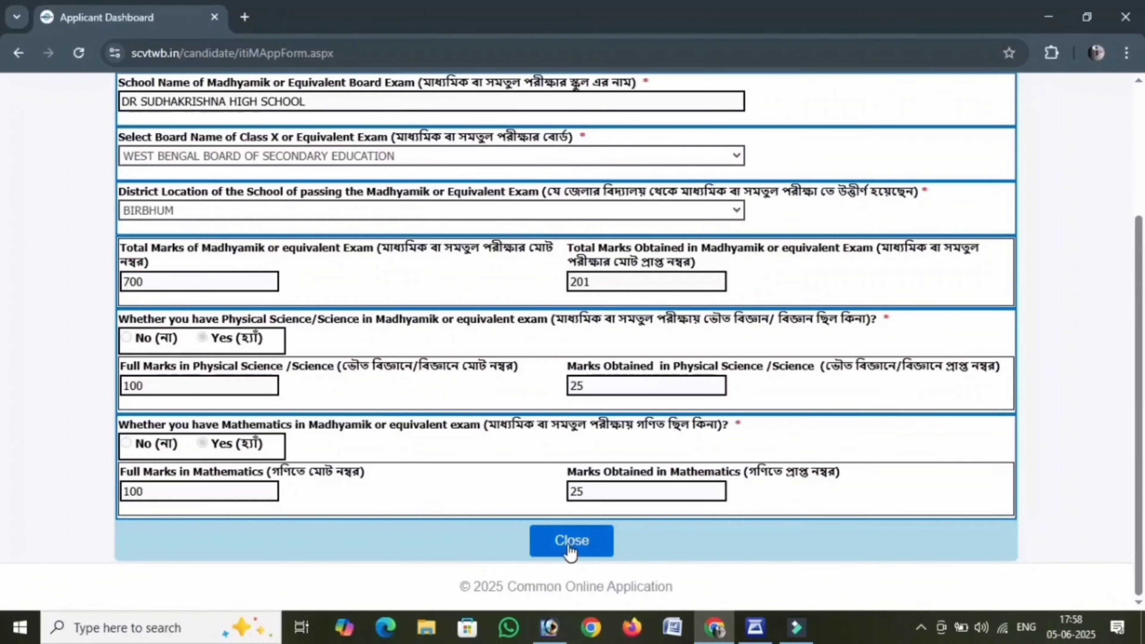
click(569, 547)
scroll(325, 465, down, 10)
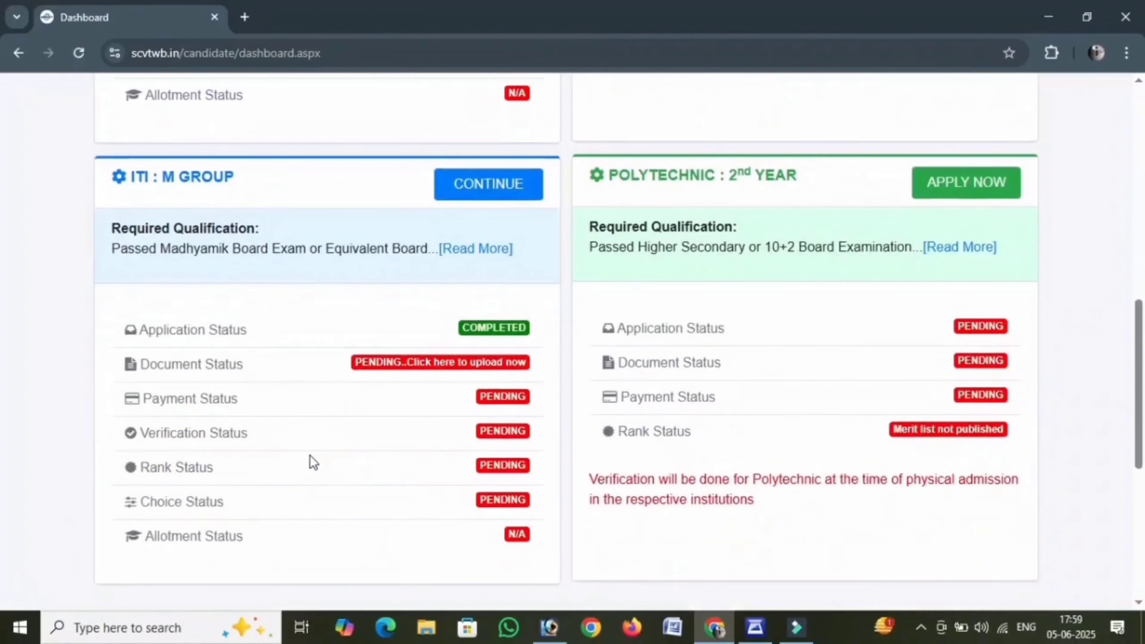
scroll(216, 416, down, 2)
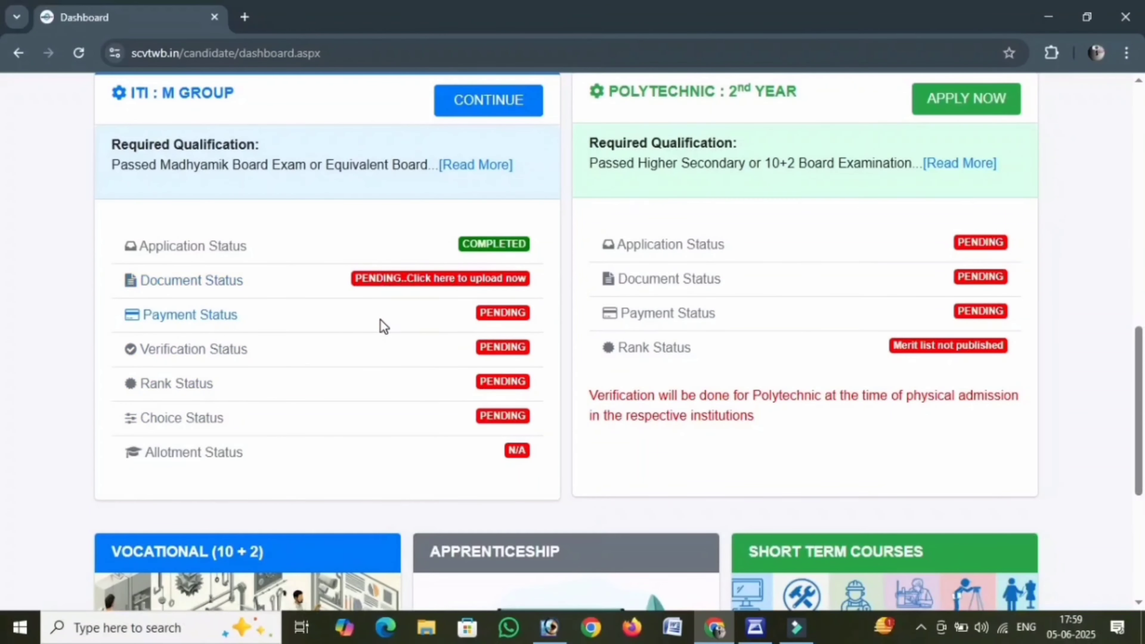
scroll(381, 324, up, 2)
- On the ITI M-Group upload page, pick RECENT PASSPORT SIZE PHOTOGRAPH and browse for its file
click(467, 363)
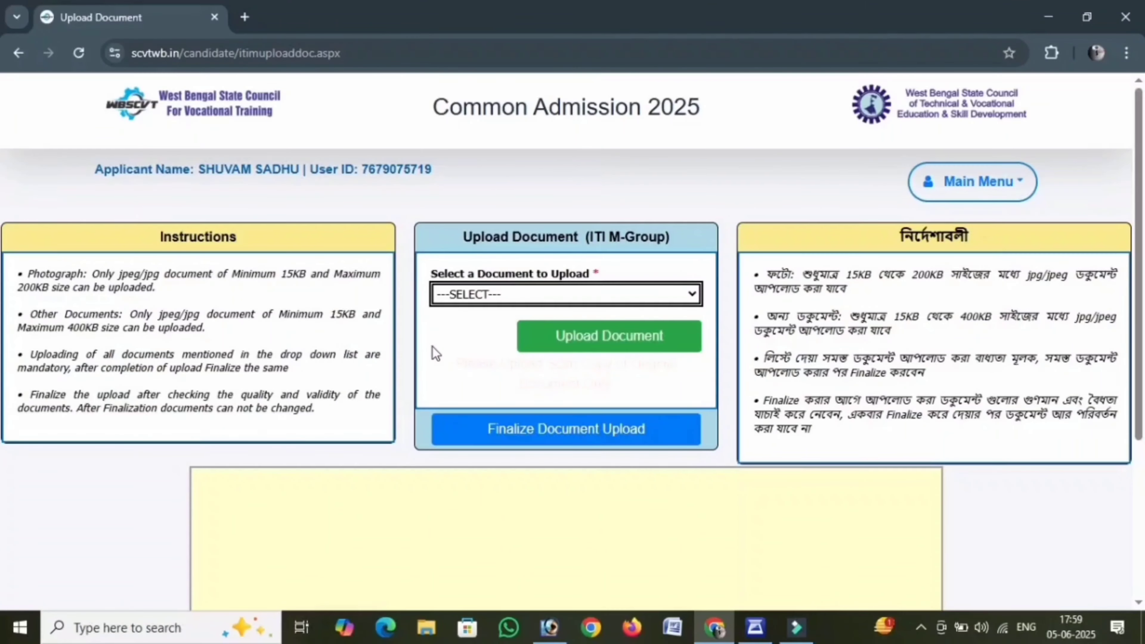
click(511, 292)
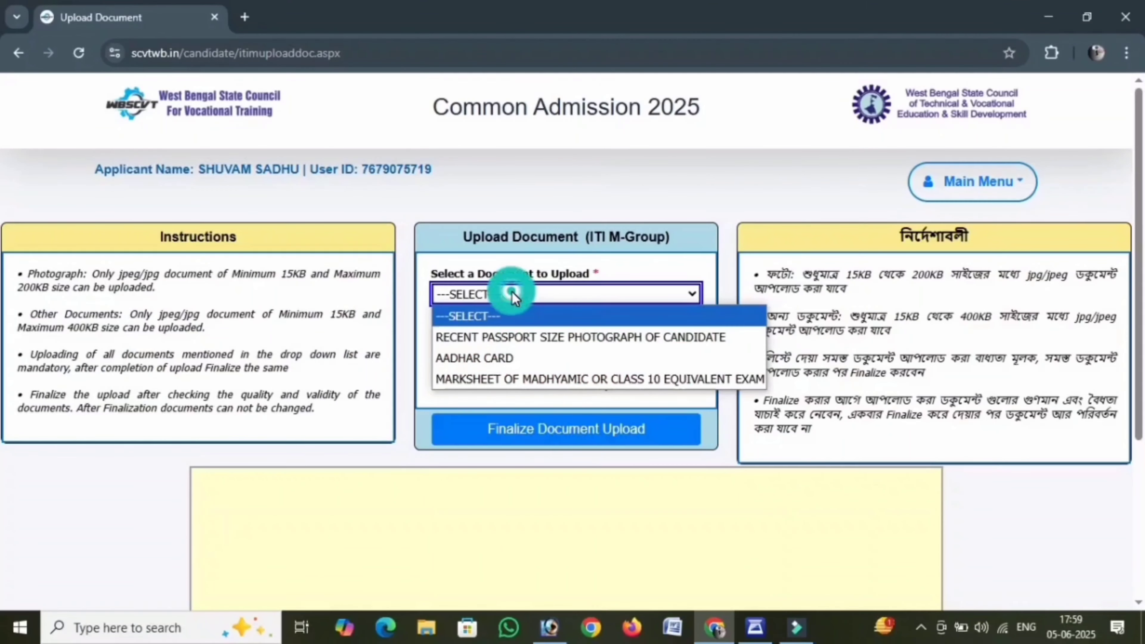
click(523, 337)
click(595, 339)
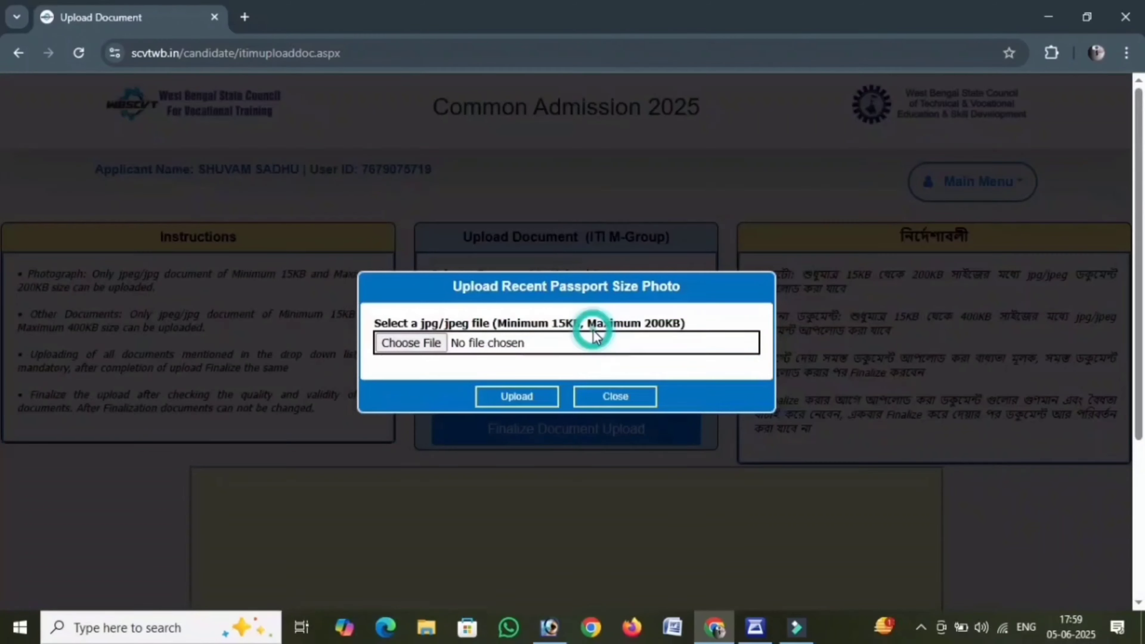
click(426, 345)
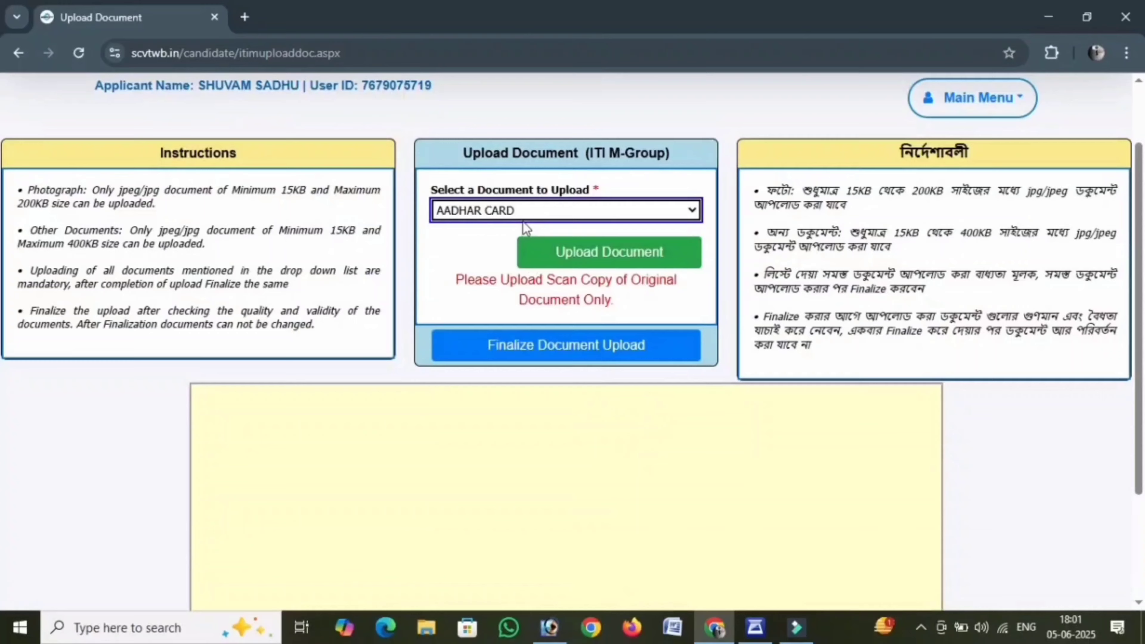
- Select AADHAR CARD as the document and upload AADHAAR CARD.jpg
click(537, 209)
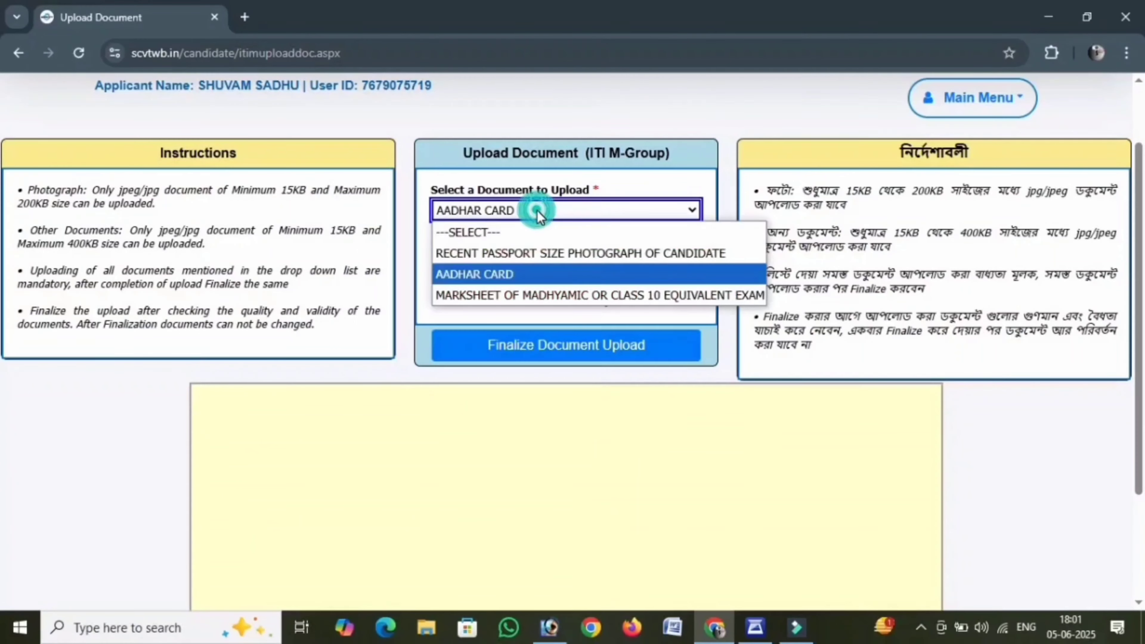
click(518, 275)
click(581, 256)
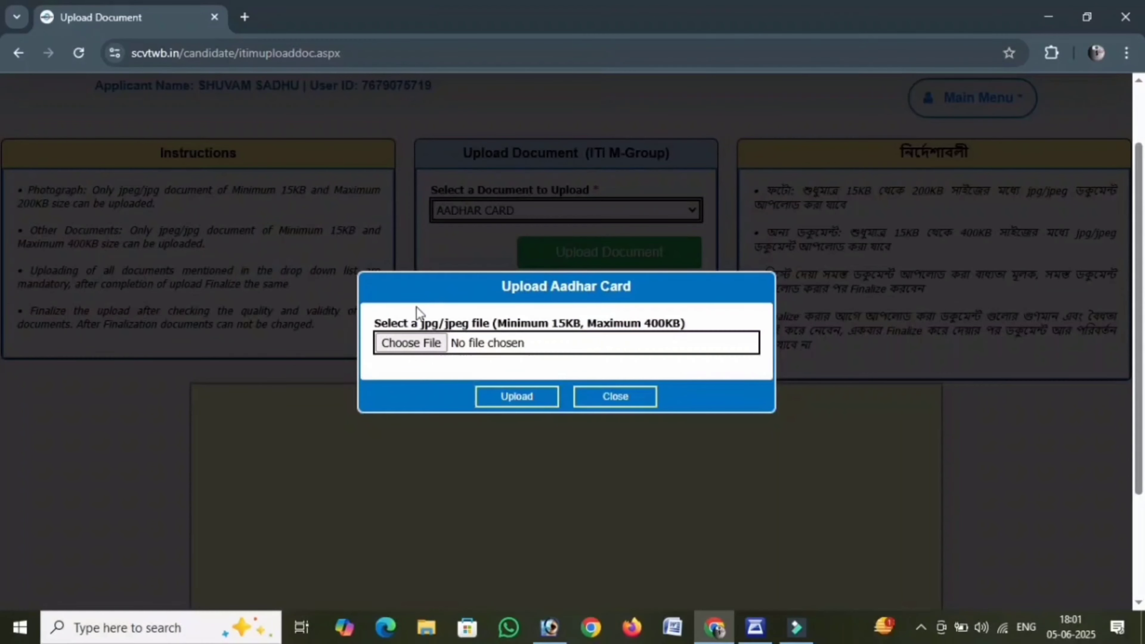
click(427, 345)
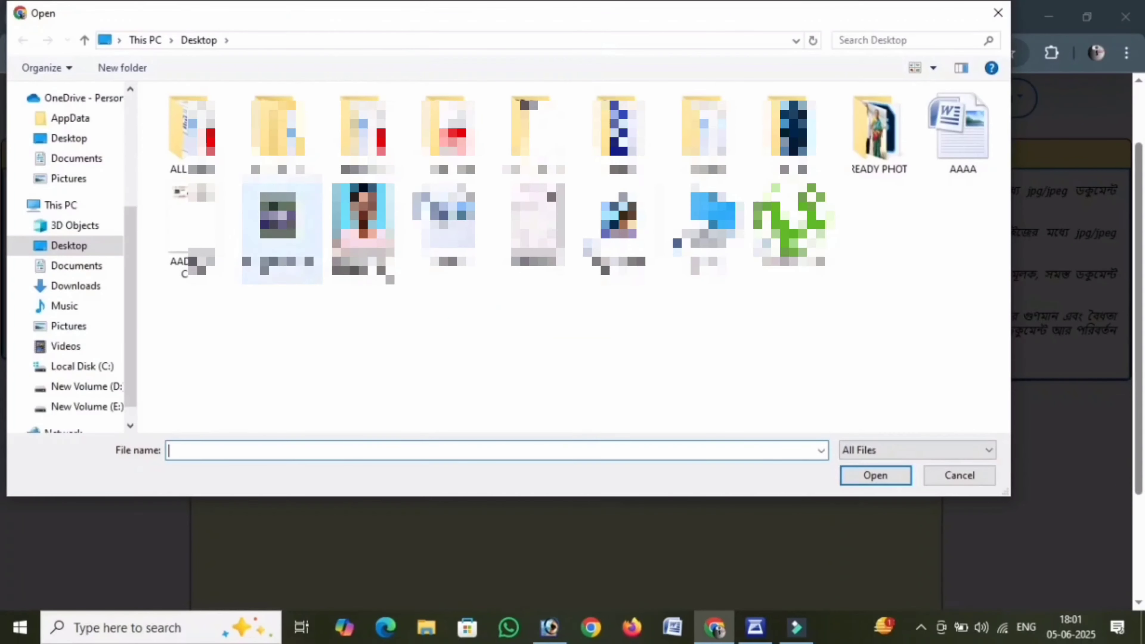
click(201, 243)
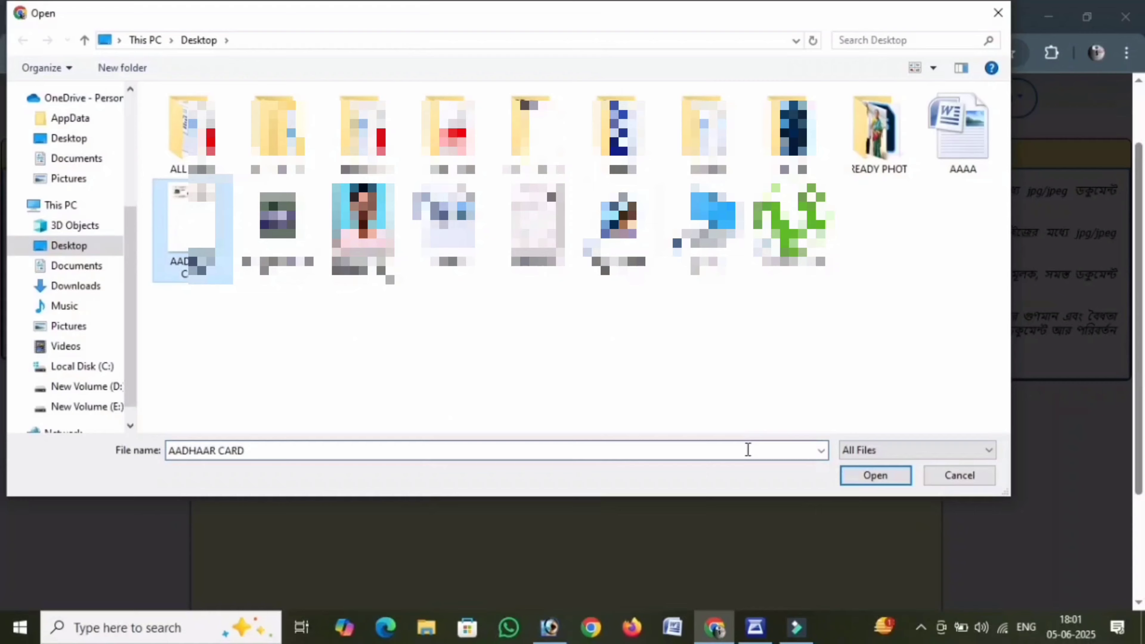
click(847, 481)
click(529, 397)
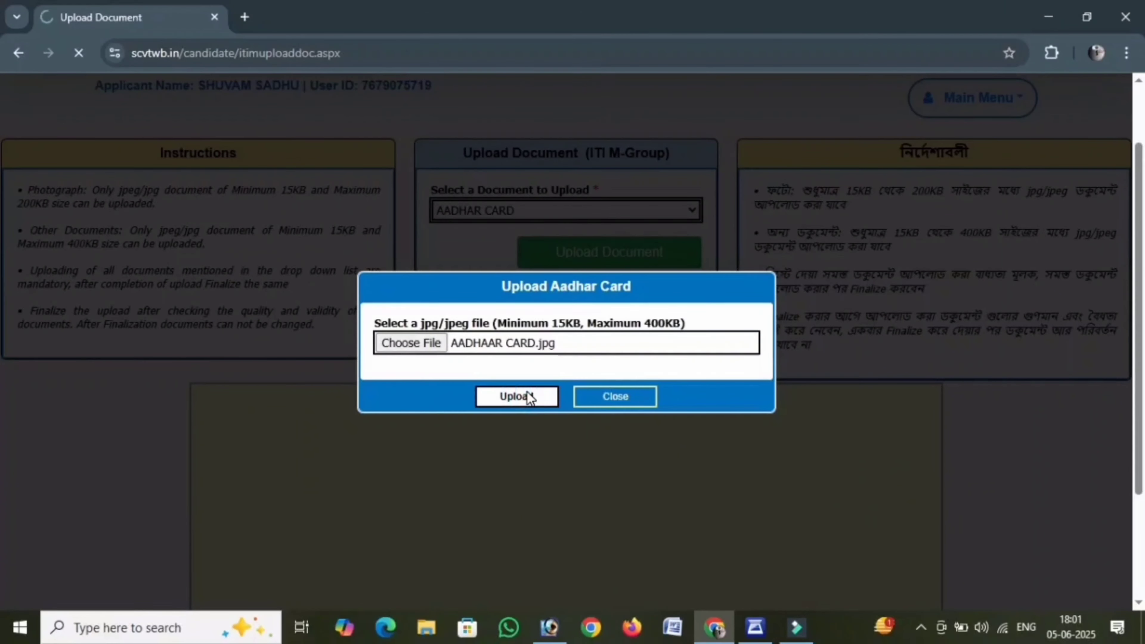
- Reopen the Aadhar card upload window and dismiss it
scroll(401, 442, down, 3)
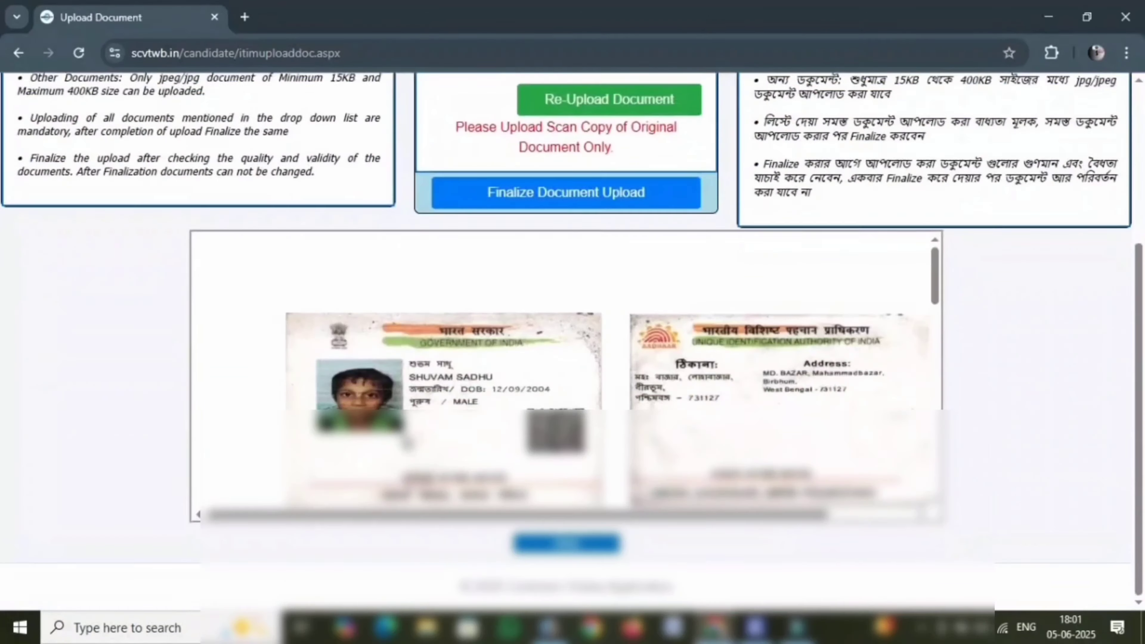
scroll(586, 312, up, 5)
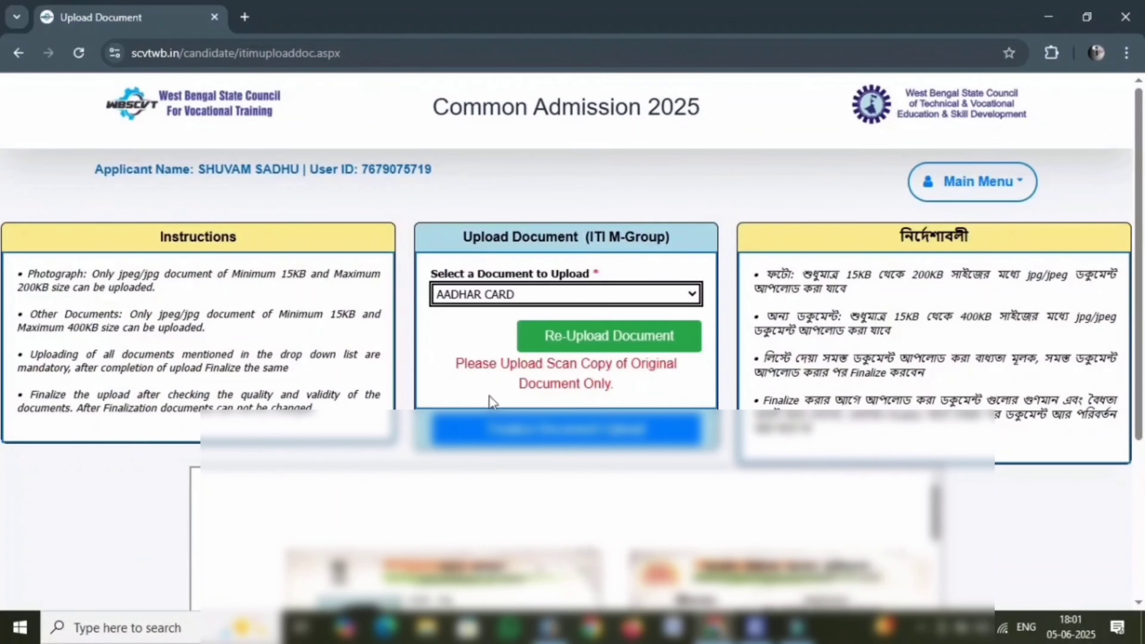
click(595, 337)
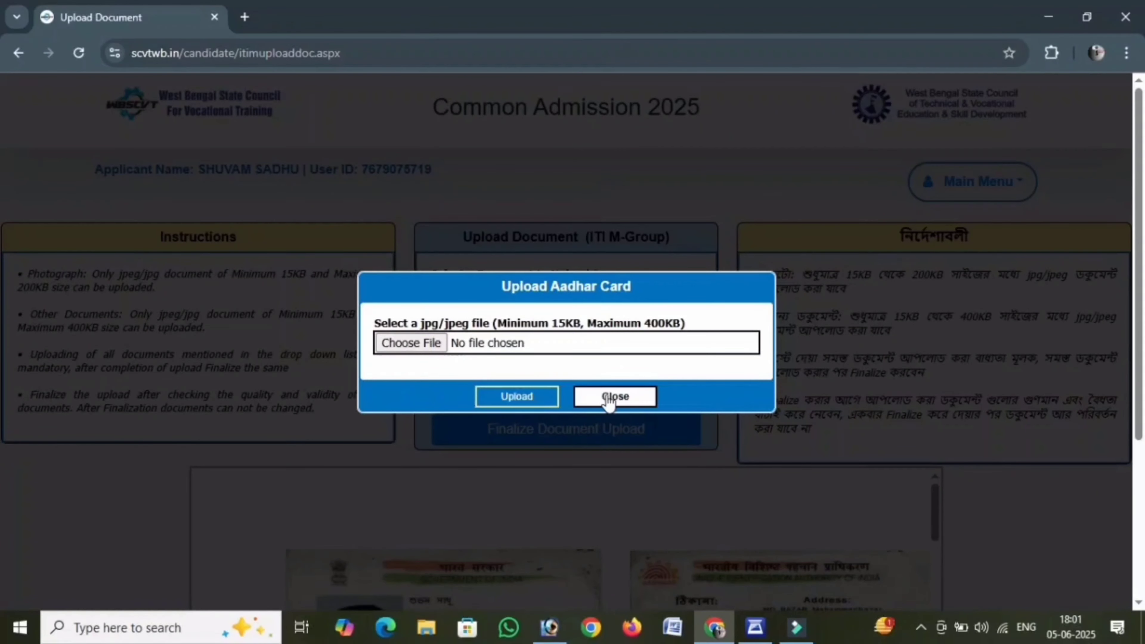
click(611, 396)
- Select the Madhyamik marksheet document and upload the MP RESULT scan
click(559, 294)
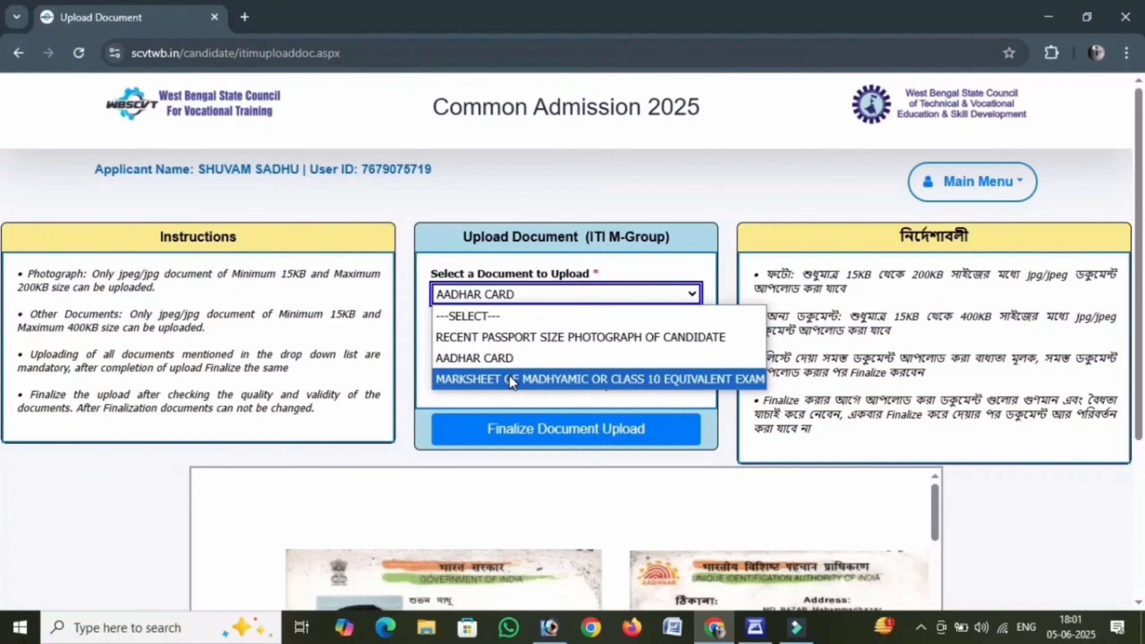
click(629, 379)
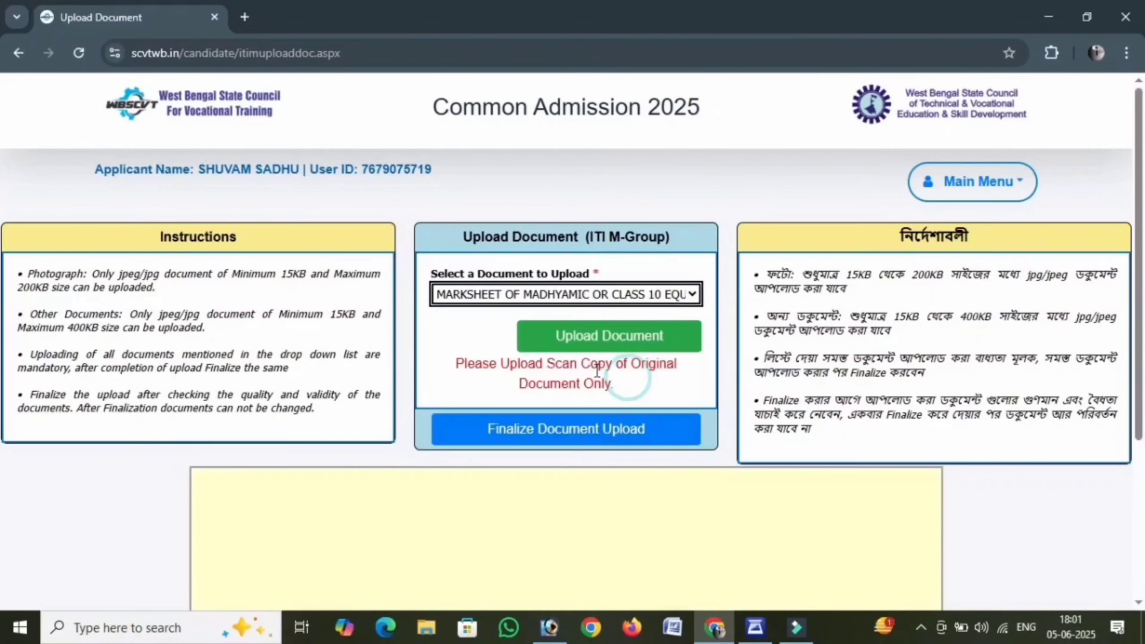
click(594, 343)
click(381, 343)
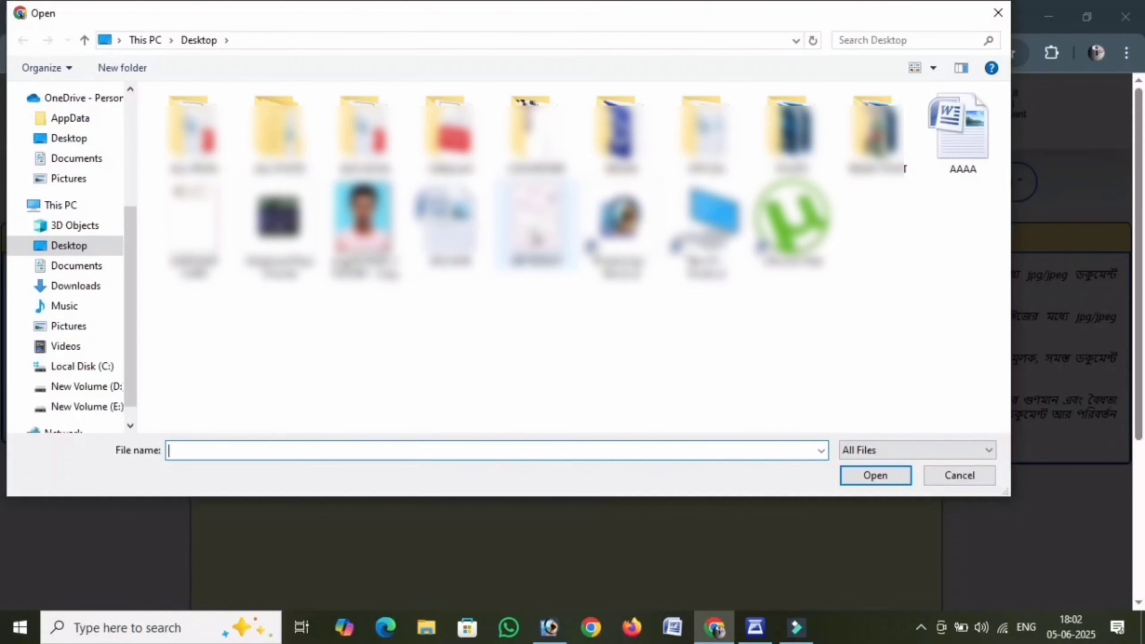
click(535, 223)
click(875, 478)
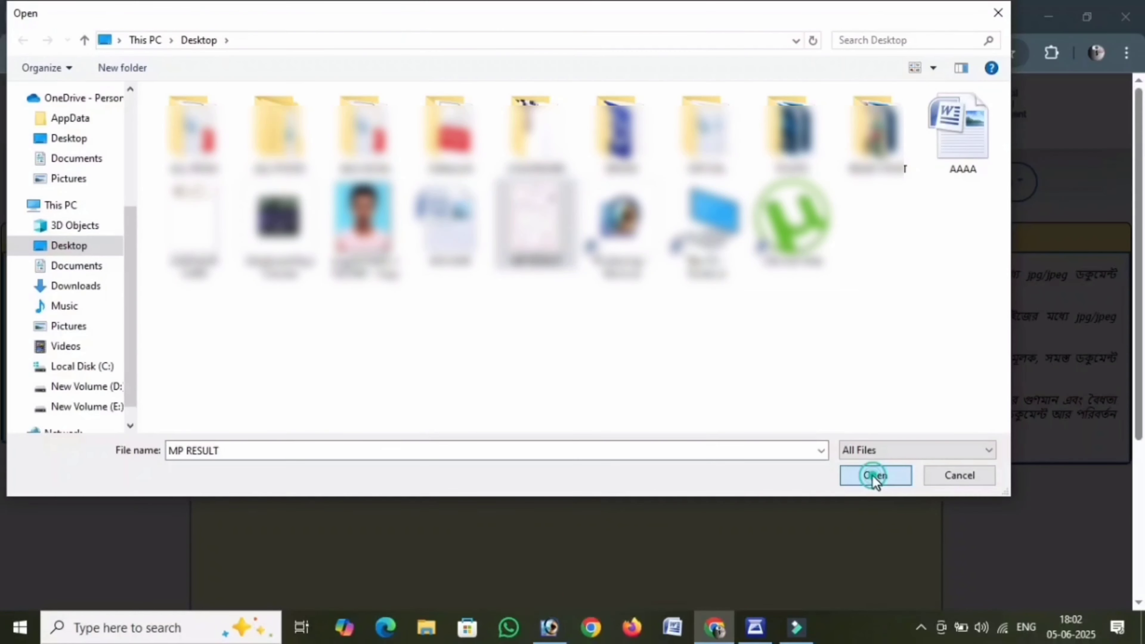
click(517, 396)
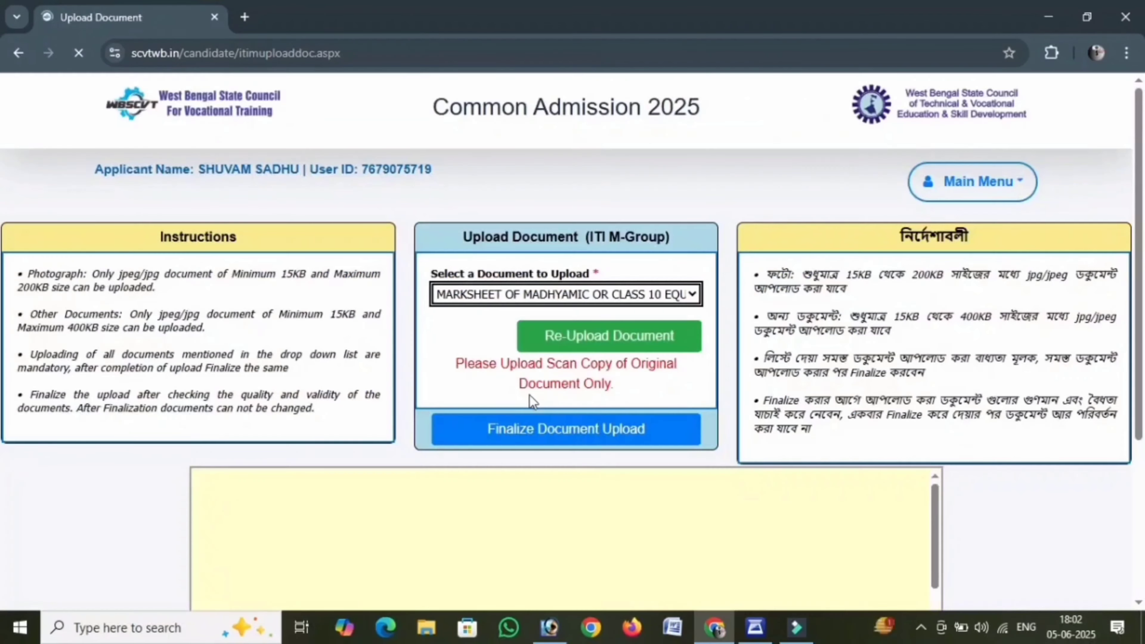
- Scroll through the uploaded marksheet preview to check it
scroll(531, 400, down, 2)
scroll(573, 343, down, 4)
scroll(566, 374, down, 6)
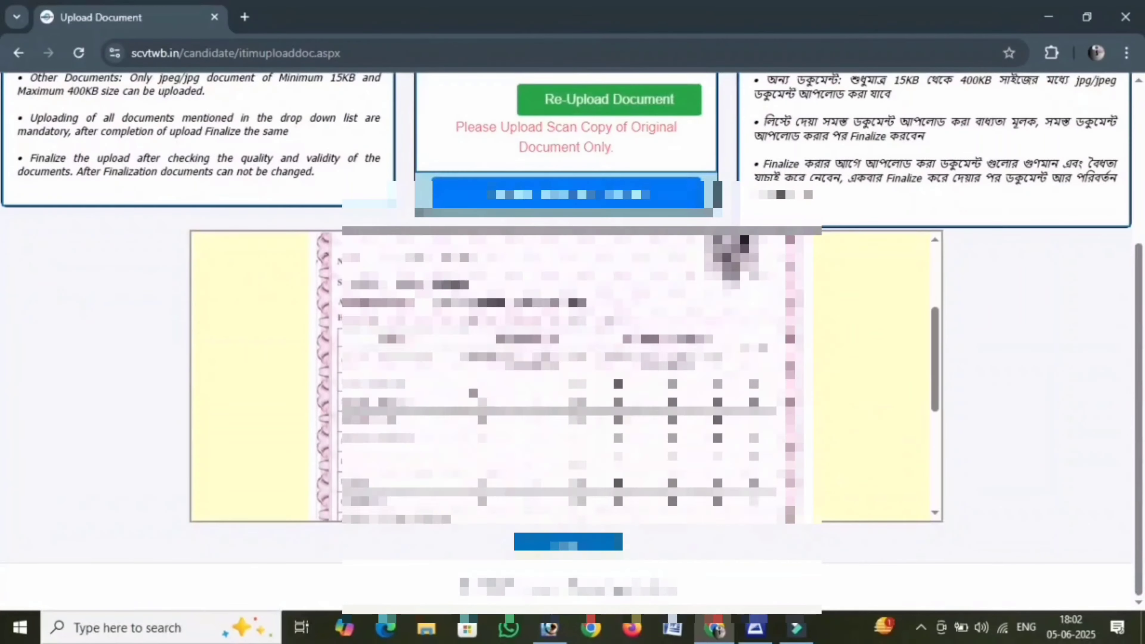
scroll(496, 390, up, 10)
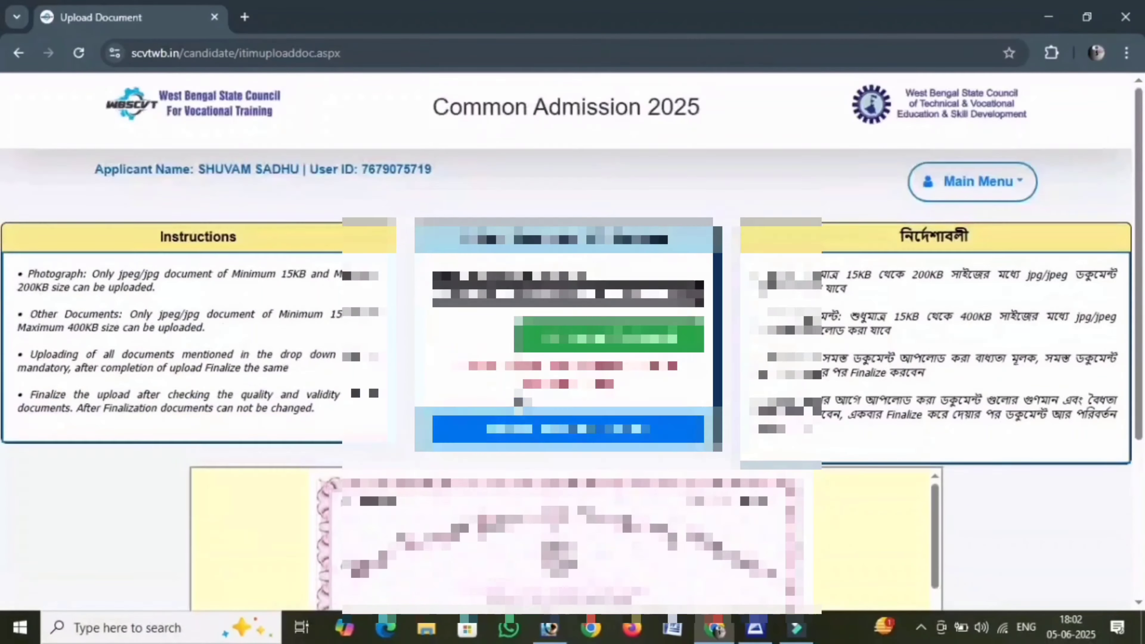
scroll(672, 384, down, 5)
scroll(672, 385, down, 6)
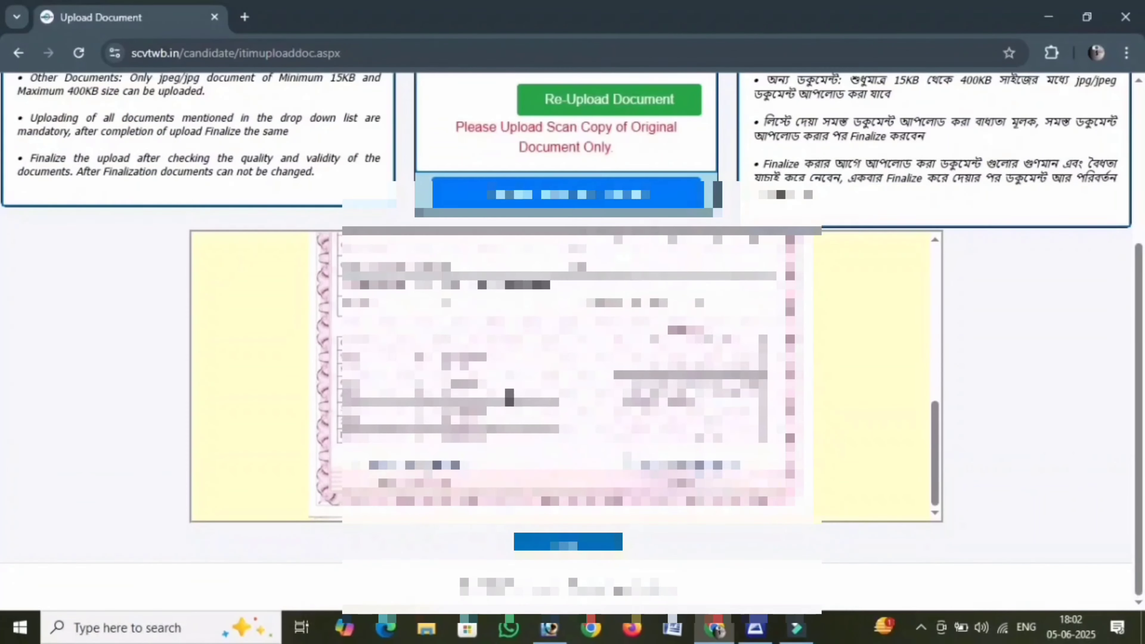
scroll(569, 376, down, 6)
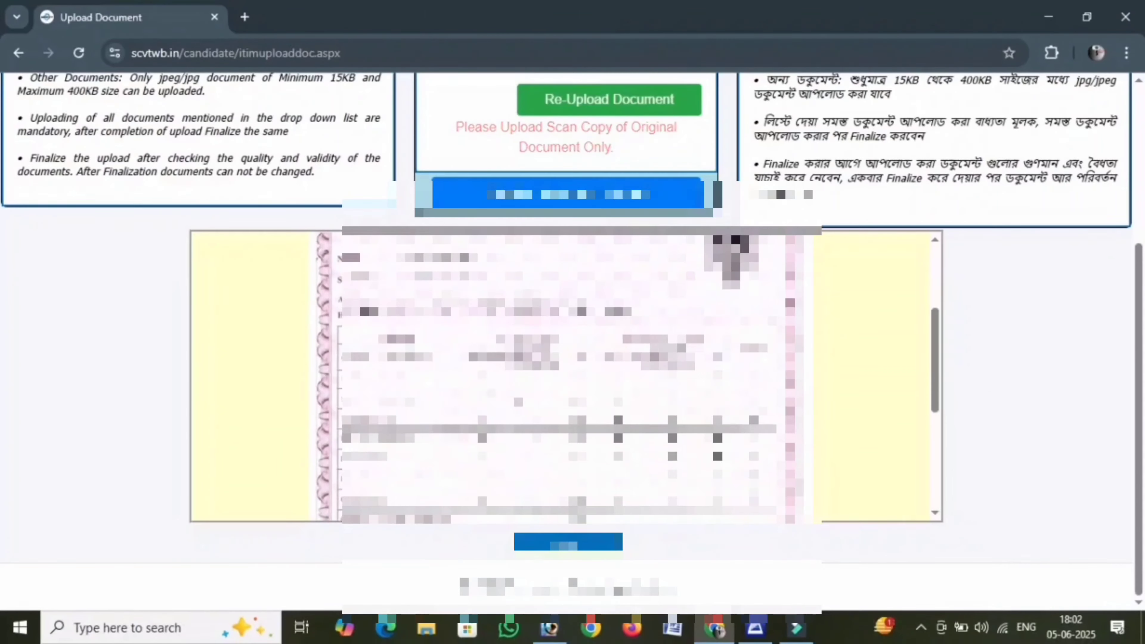
scroll(564, 377, up, 6)
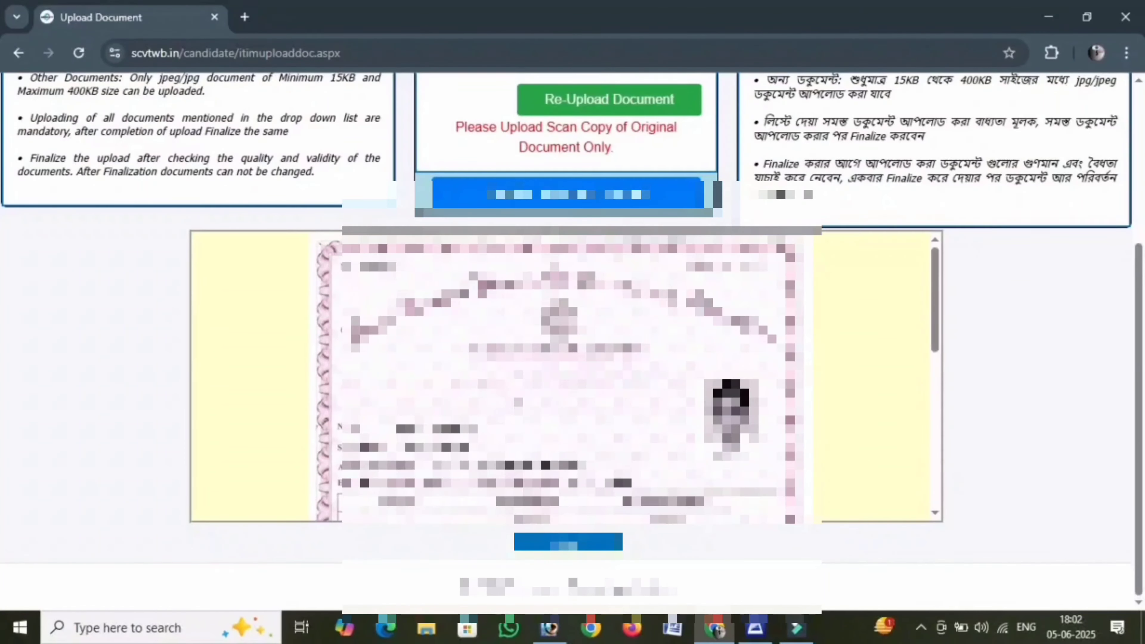
- Finalize the ITI M Group documents, confirm with Yes, dismiss the success alert, and close to the dashboard
click(540, 197)
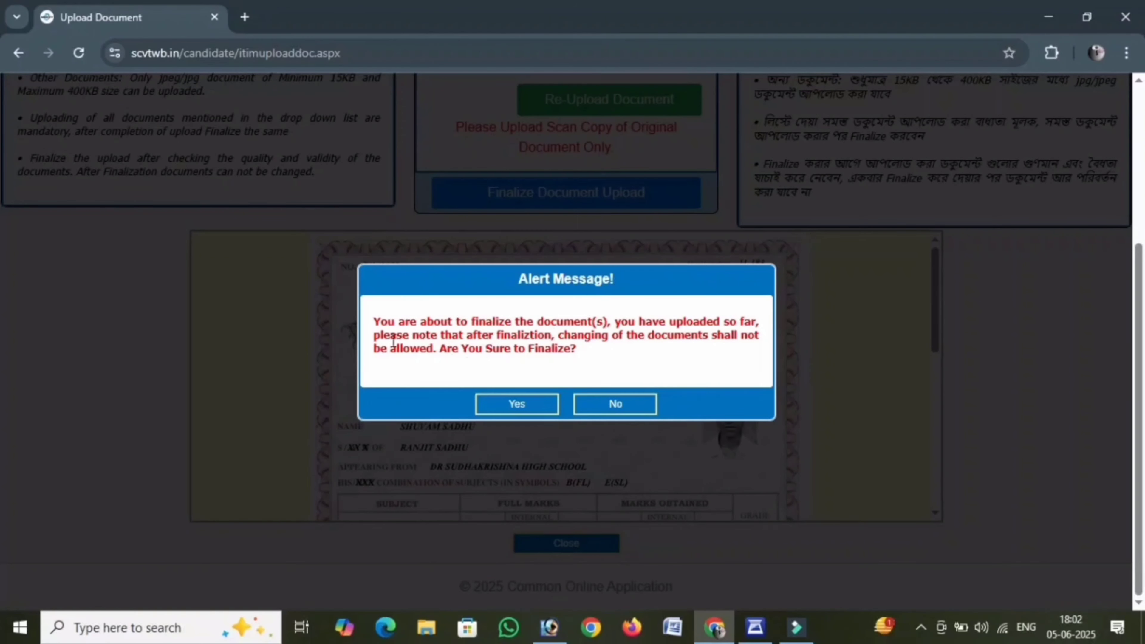
click(519, 403)
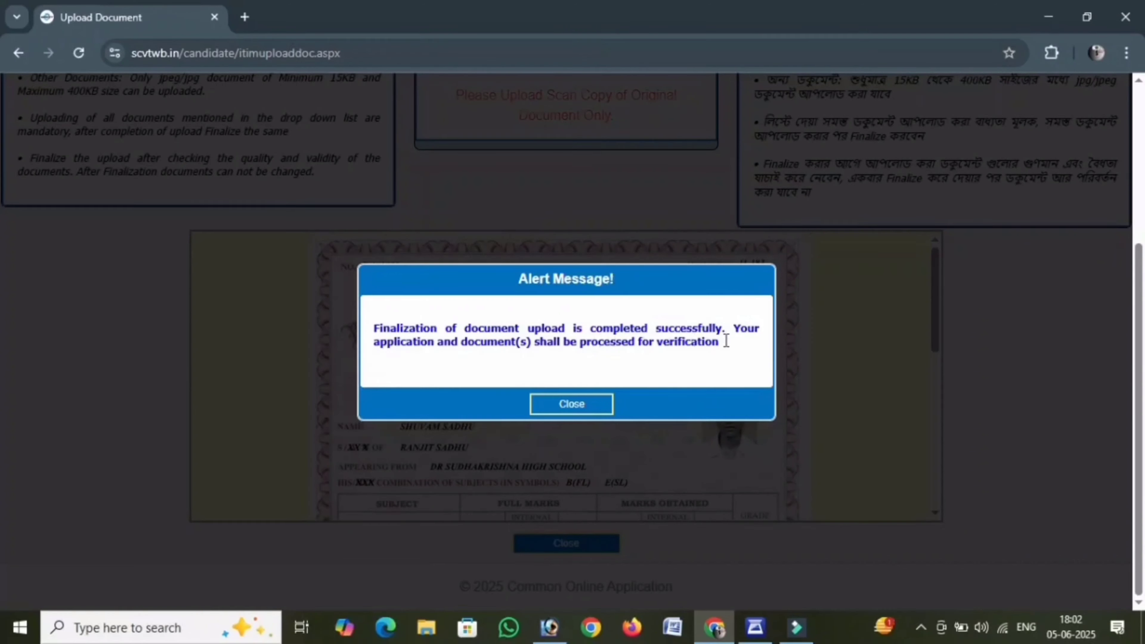
click(569, 406)
click(566, 543)
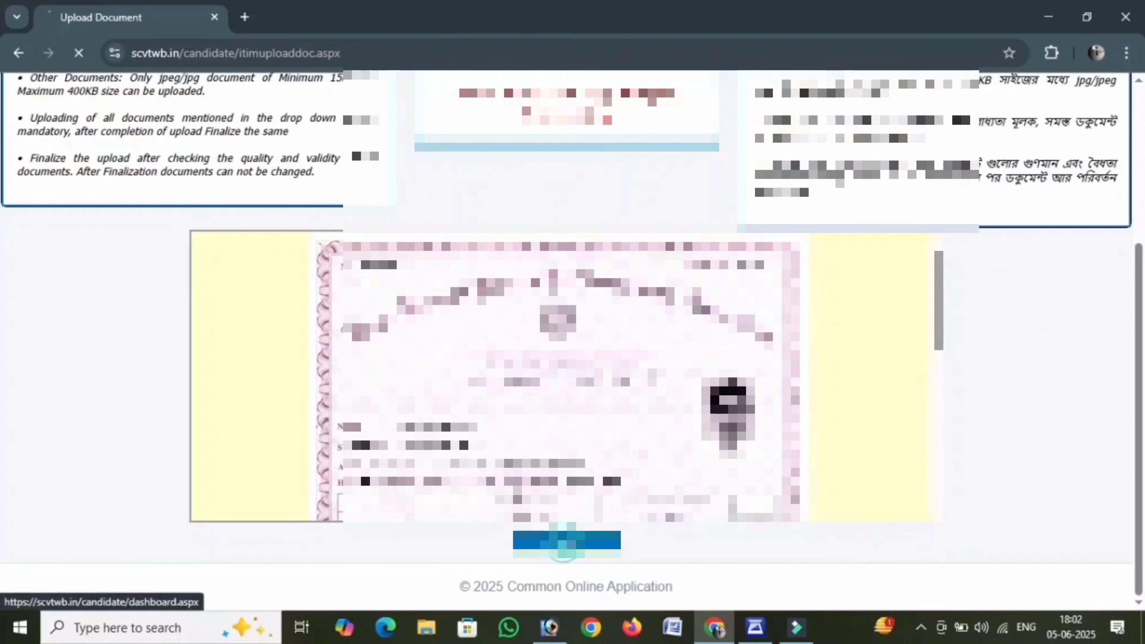
- Open the pending ITI M Group payment to reach the Pay Counselling Fees page showing the ₹200 fee
scroll(365, 438, down, 8)
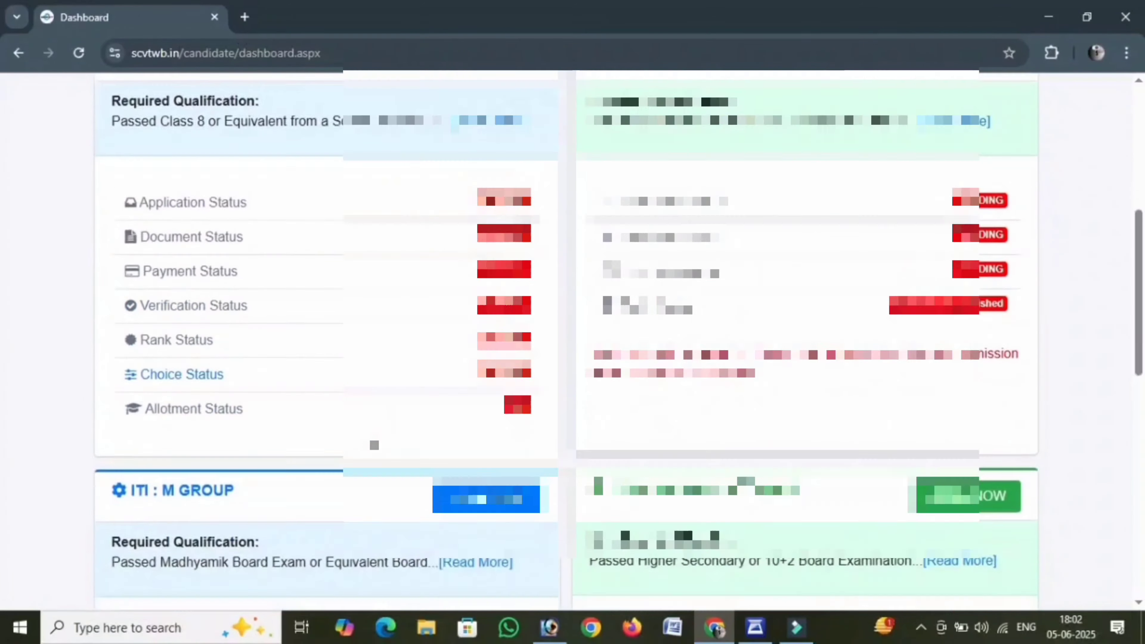
scroll(374, 440, down, 8)
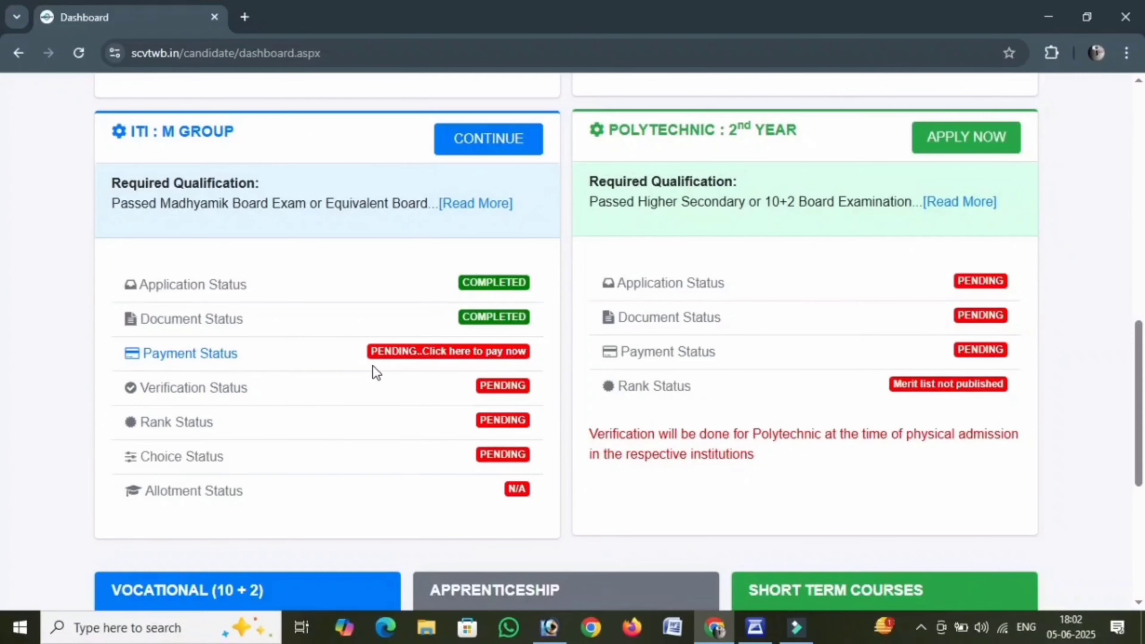
click(436, 357)
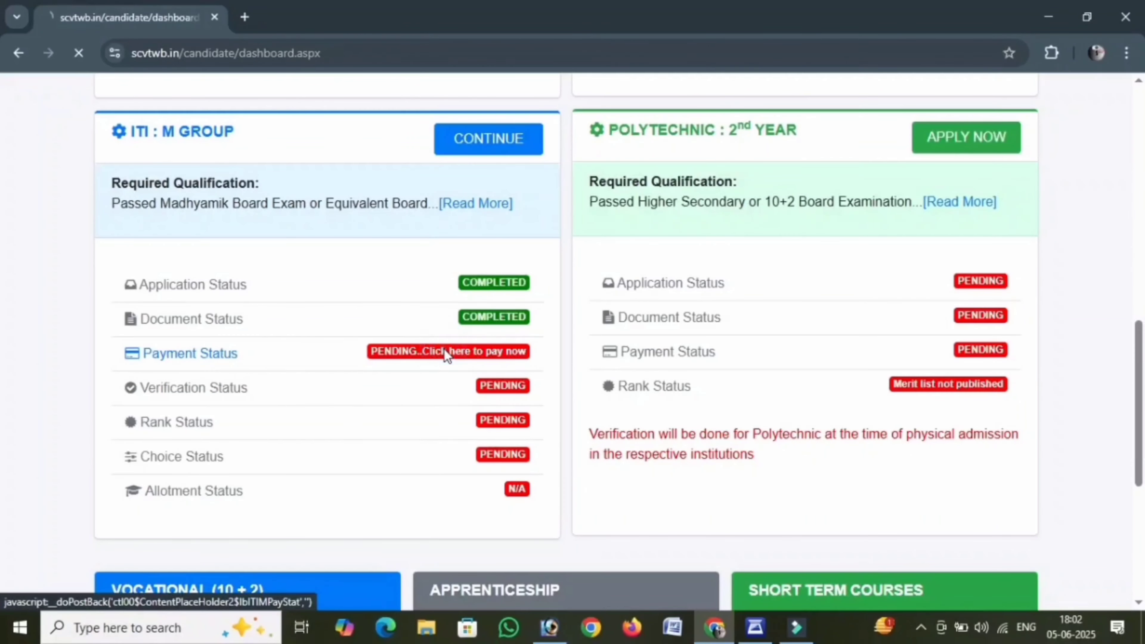
scroll(467, 488, down, 2)
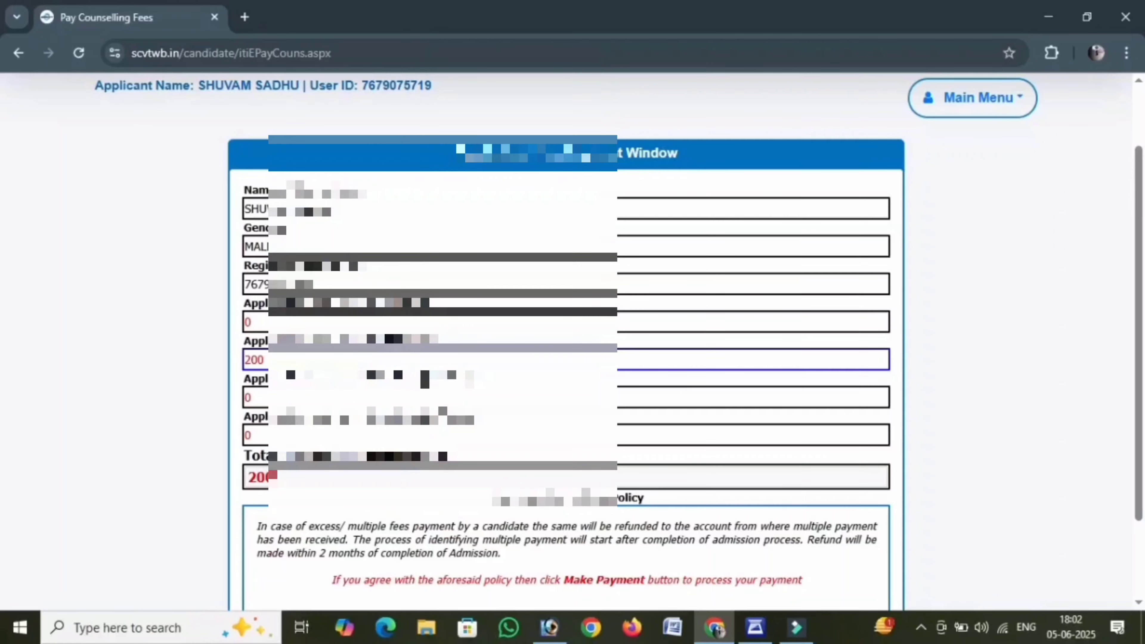
- Make the ₹200 counselling fee payment by UPI using the displayed QR code
scroll(566, 338, down, 3)
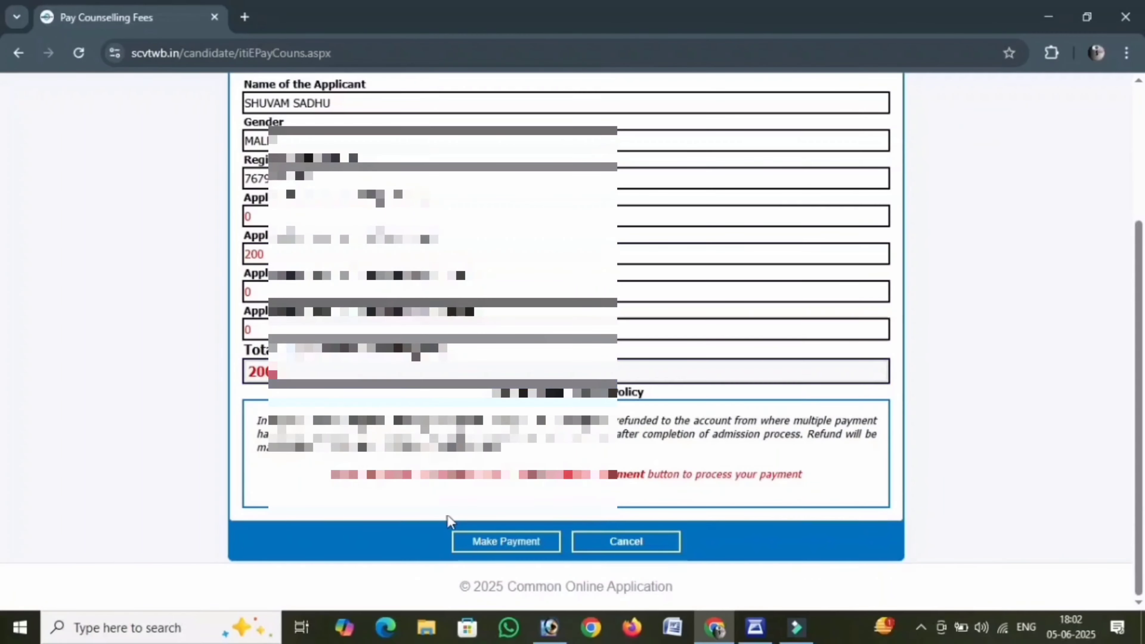
click(501, 544)
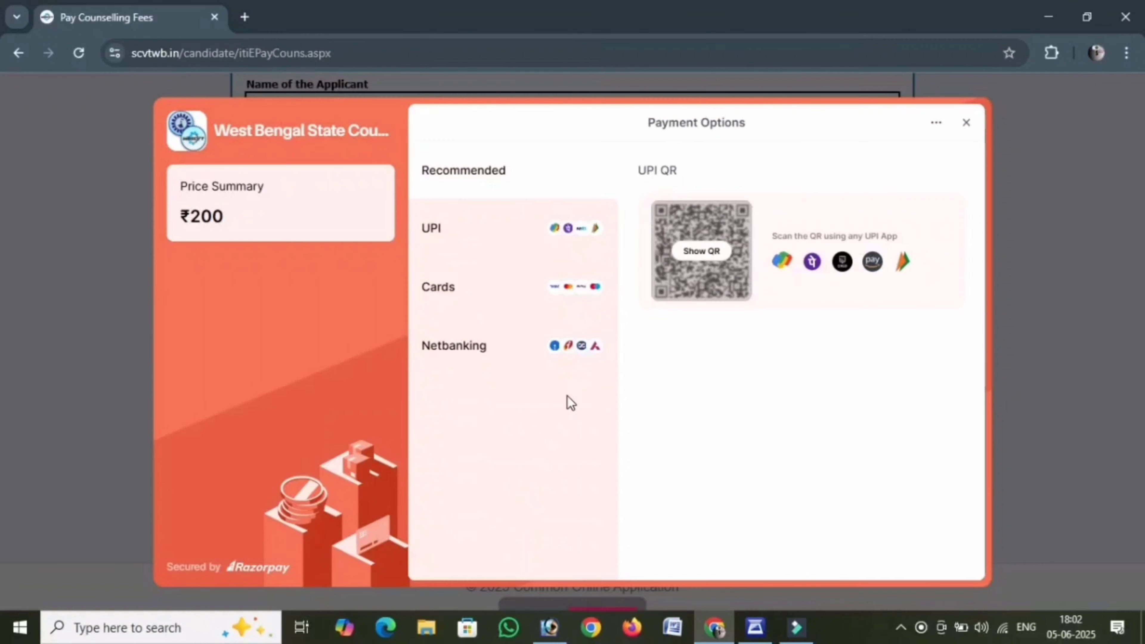
click(700, 251)
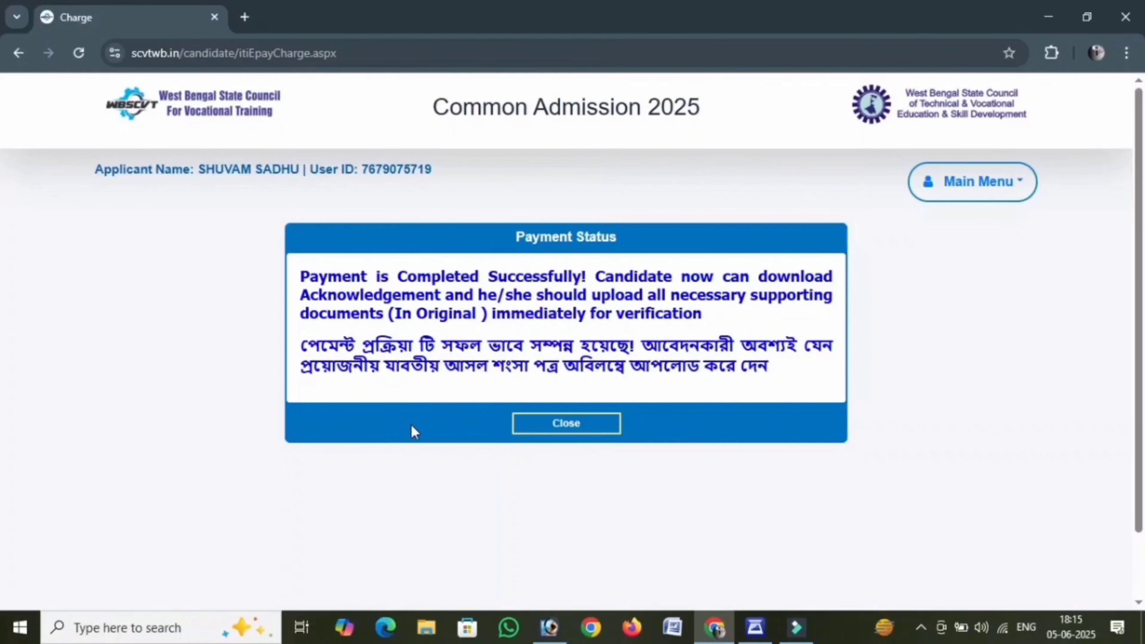
- Close the Payment Status box and check that the ITI M Group card shows application, documents and payment completed
click(567, 425)
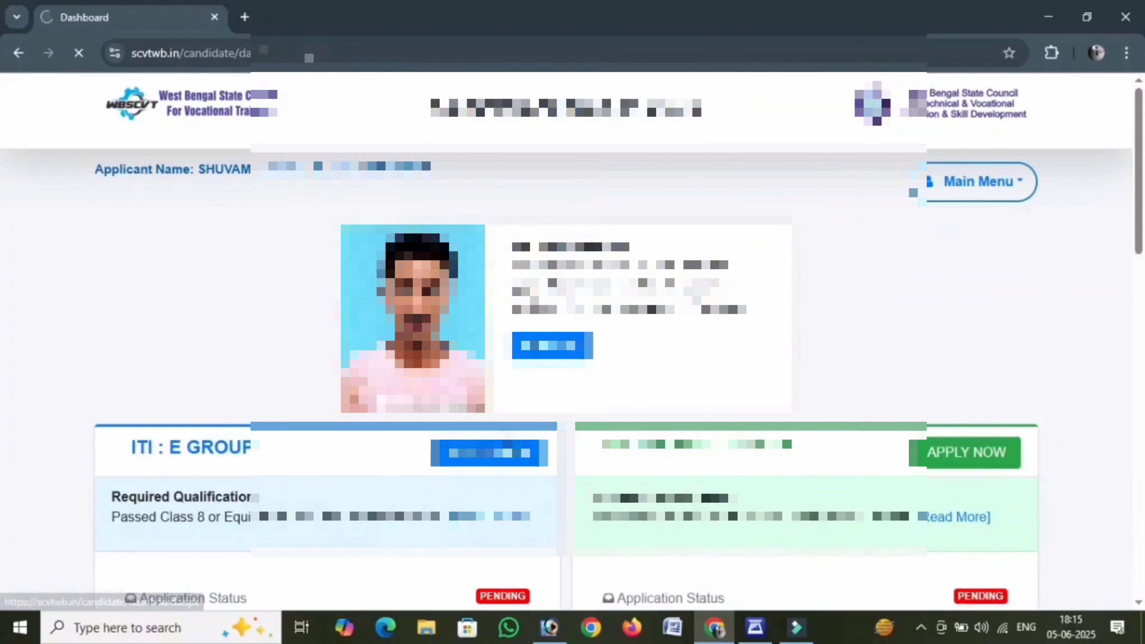
scroll(377, 428, down, 13)
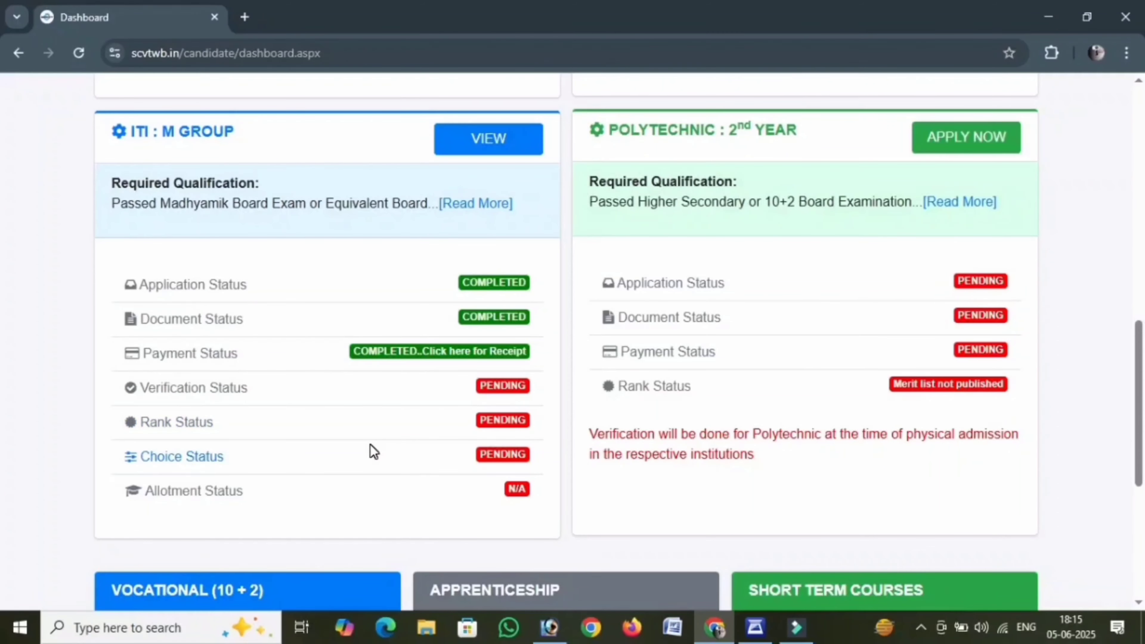
scroll(370, 444, up, 3)
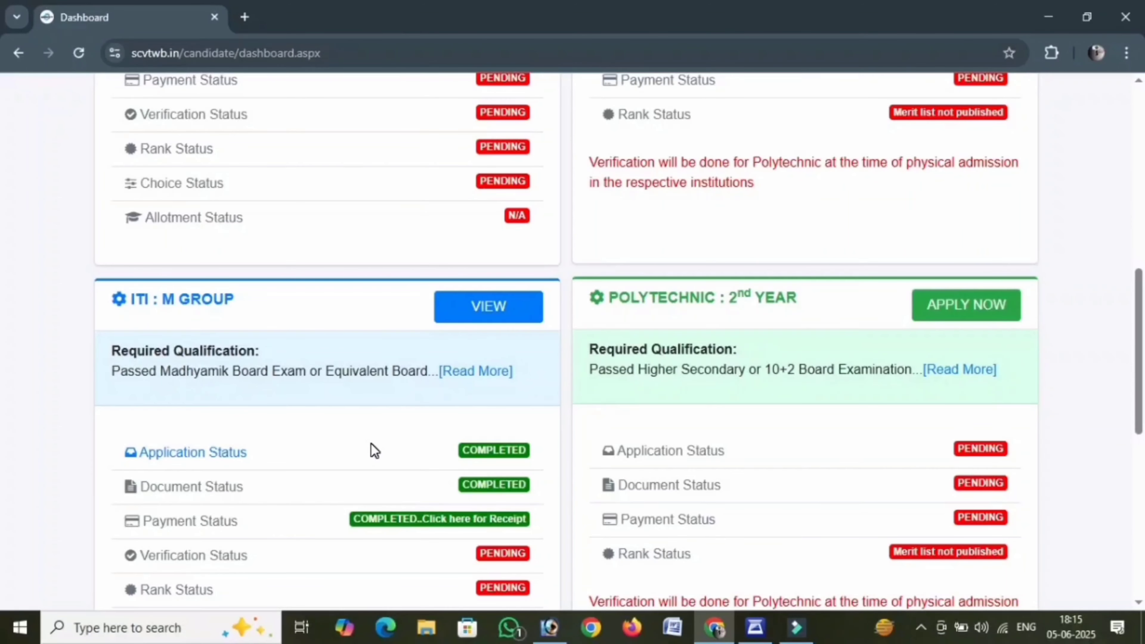
scroll(371, 443, down, 4)
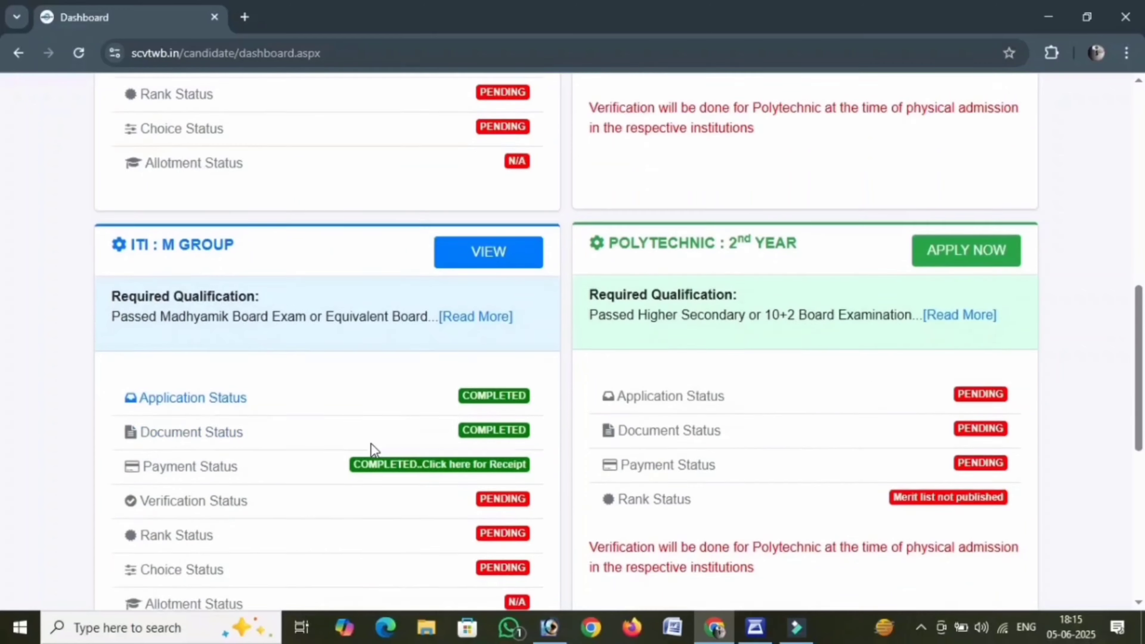
scroll(380, 449, up, 4)
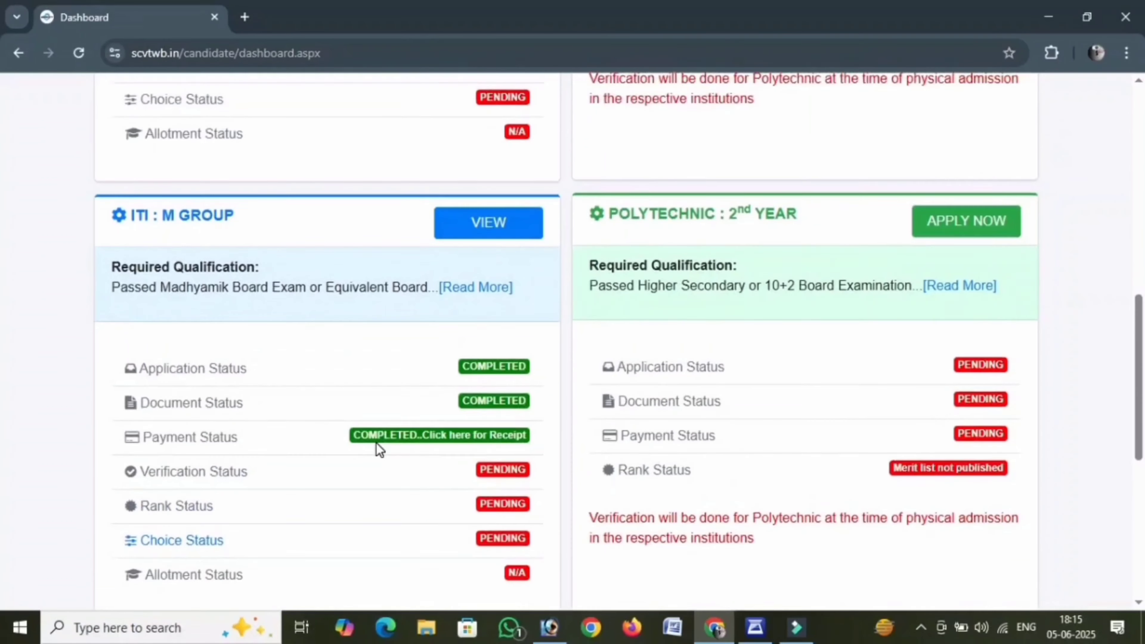
scroll(387, 445, down, 2)
scroll(348, 488, up, 2)
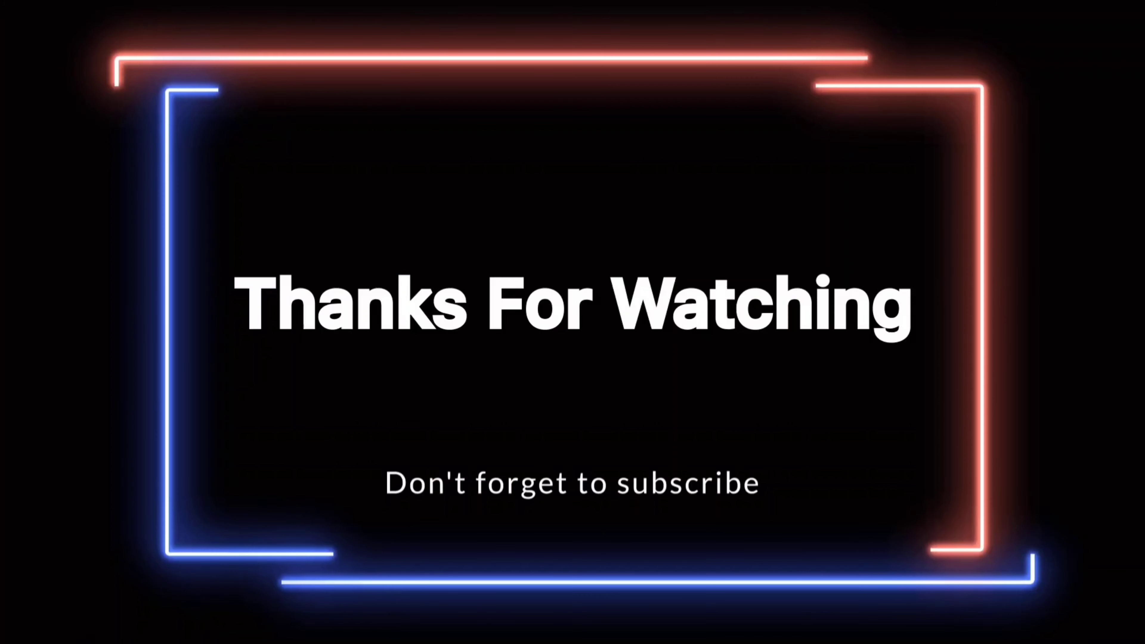